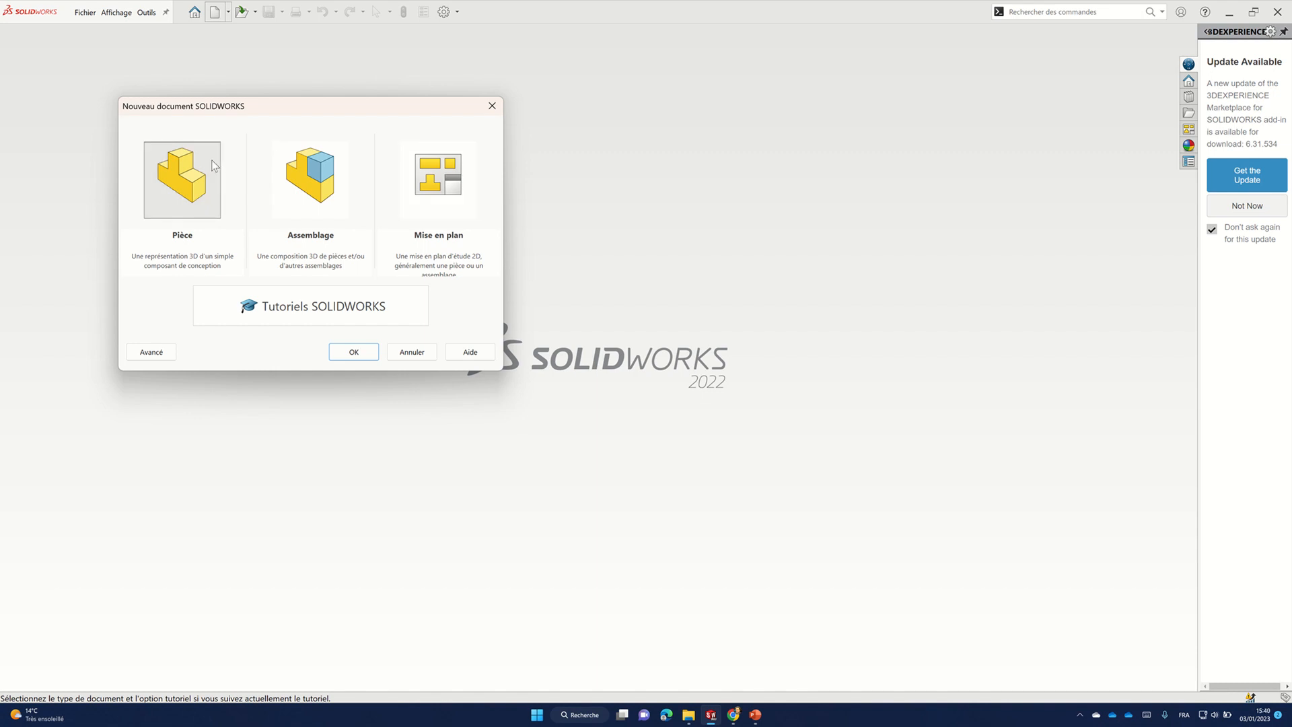
- Create a new part document and open a sketch on the front plane (Plan de face)
{"action": "left_click", "coordinate": [358, 355]}
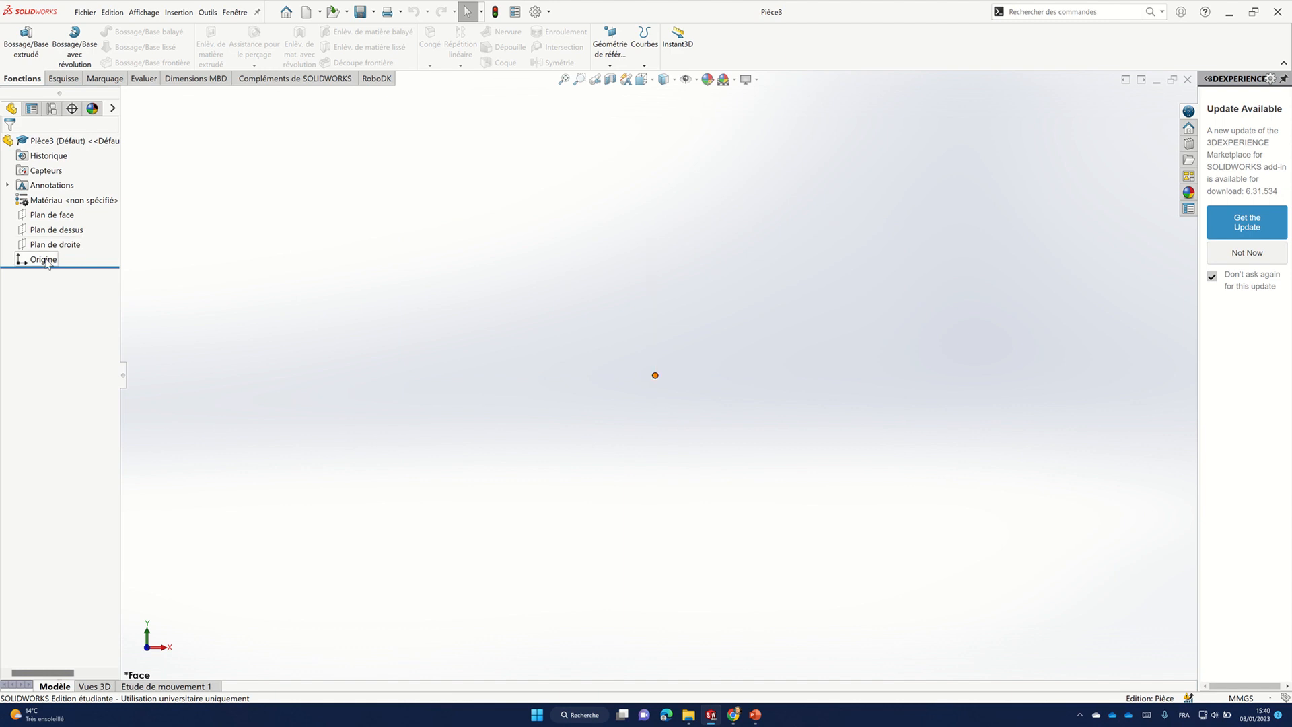
{"action": "left_click", "coordinate": [51, 216]}
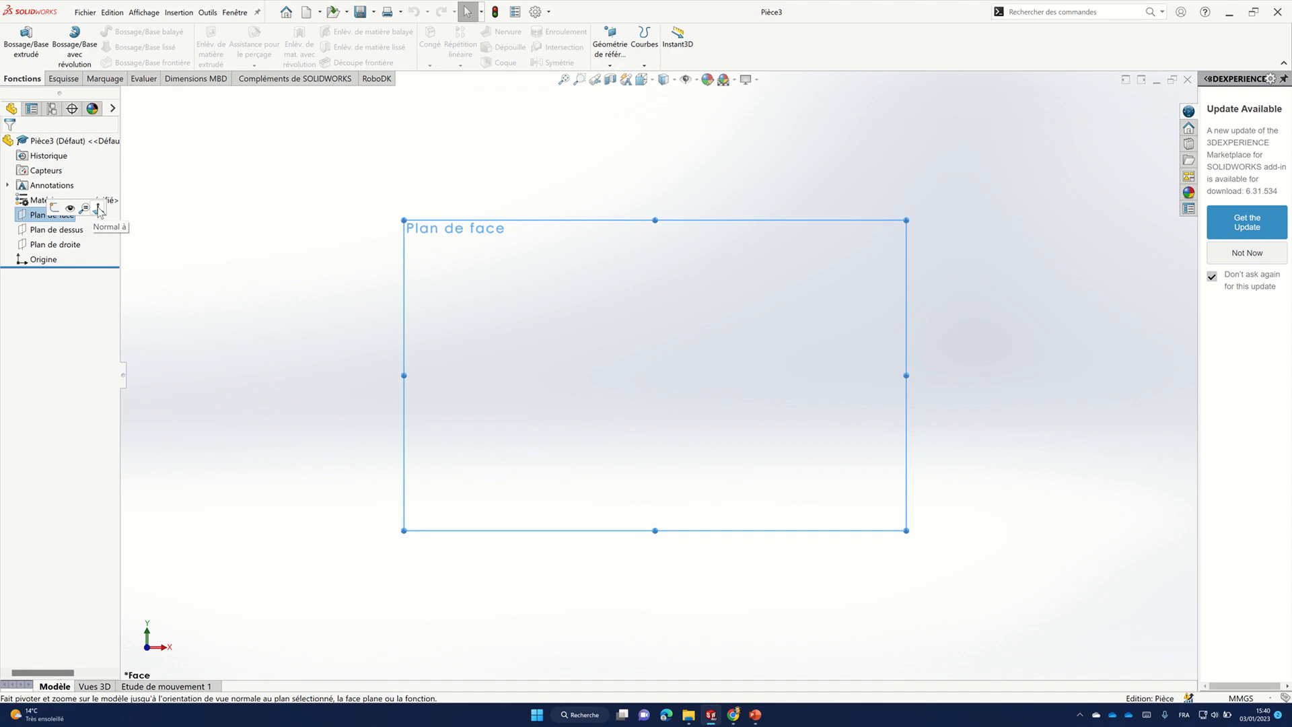
{"action": "left_click", "coordinate": [54, 209]}
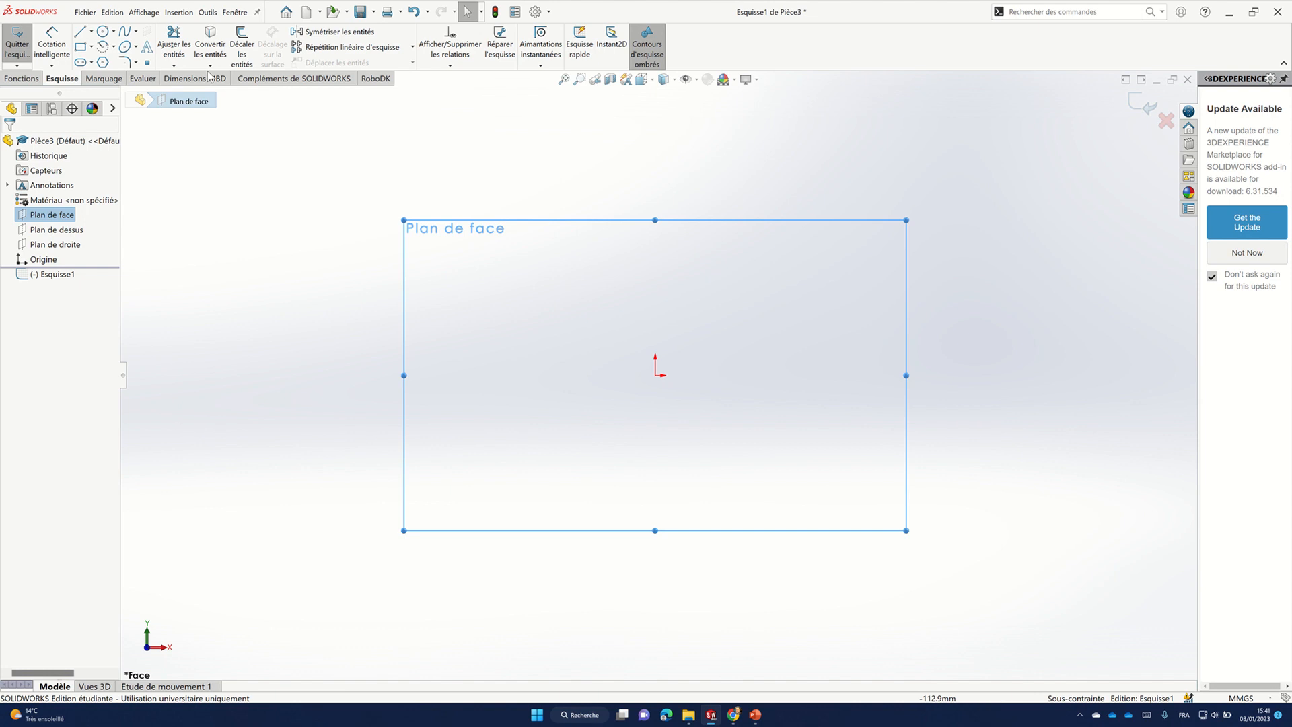
- Sketch a closed L-shaped profile from the origin: about 32 mm up, 32 mm across, 36 mm up, 31 mm across, 68 mm down and back
{"action": "left_click", "coordinate": [82, 32]}
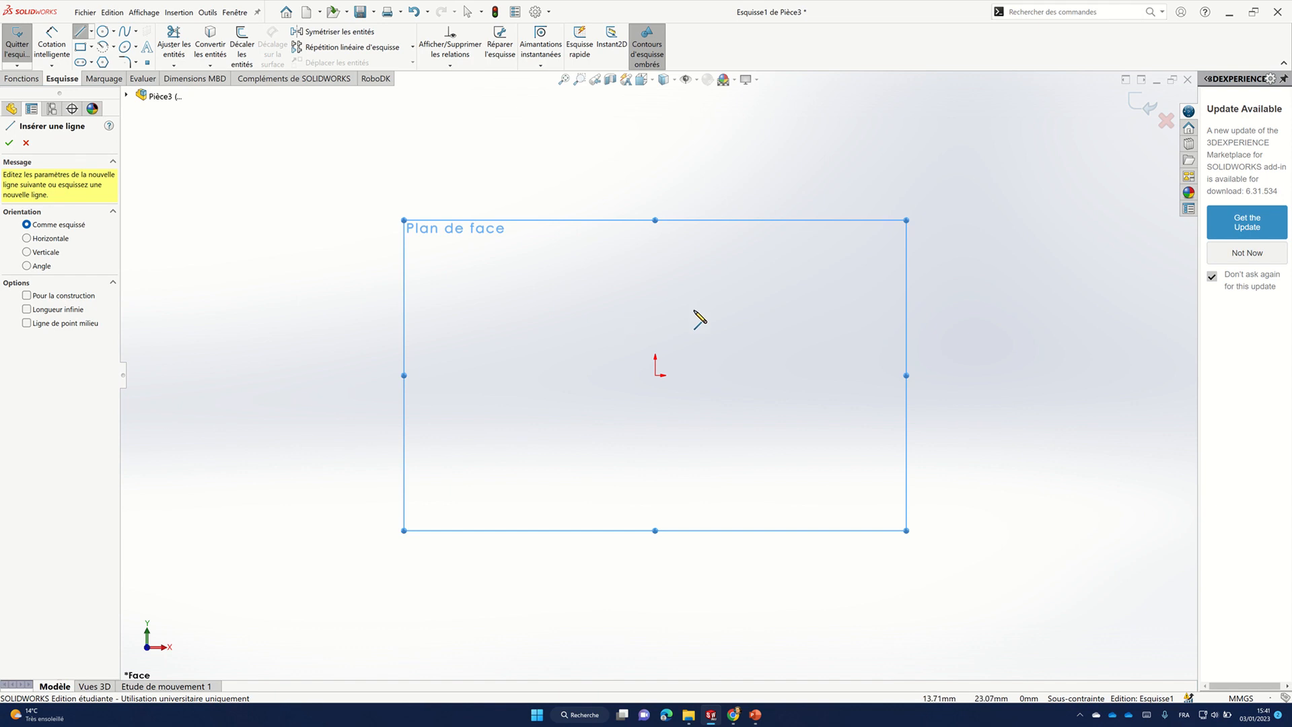
{"action": "left_click", "coordinate": [656, 376]}
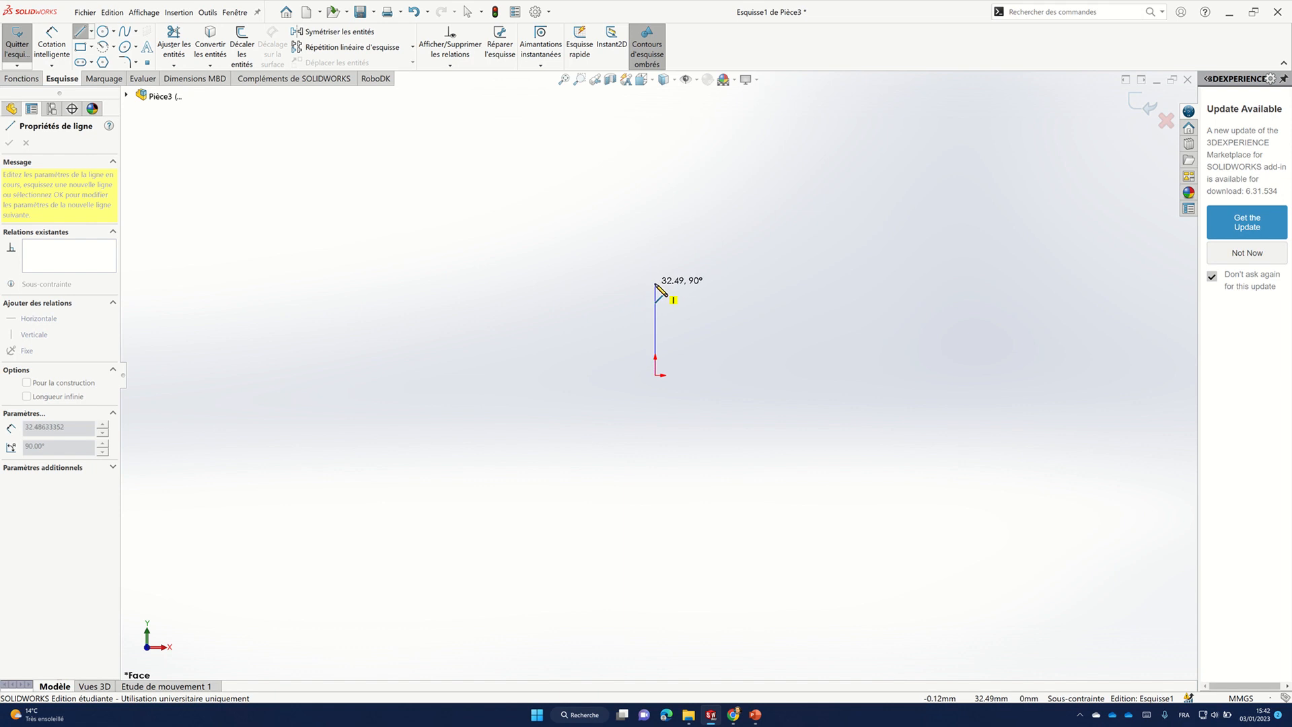
{"action": "left_click", "coordinate": [656, 284]}
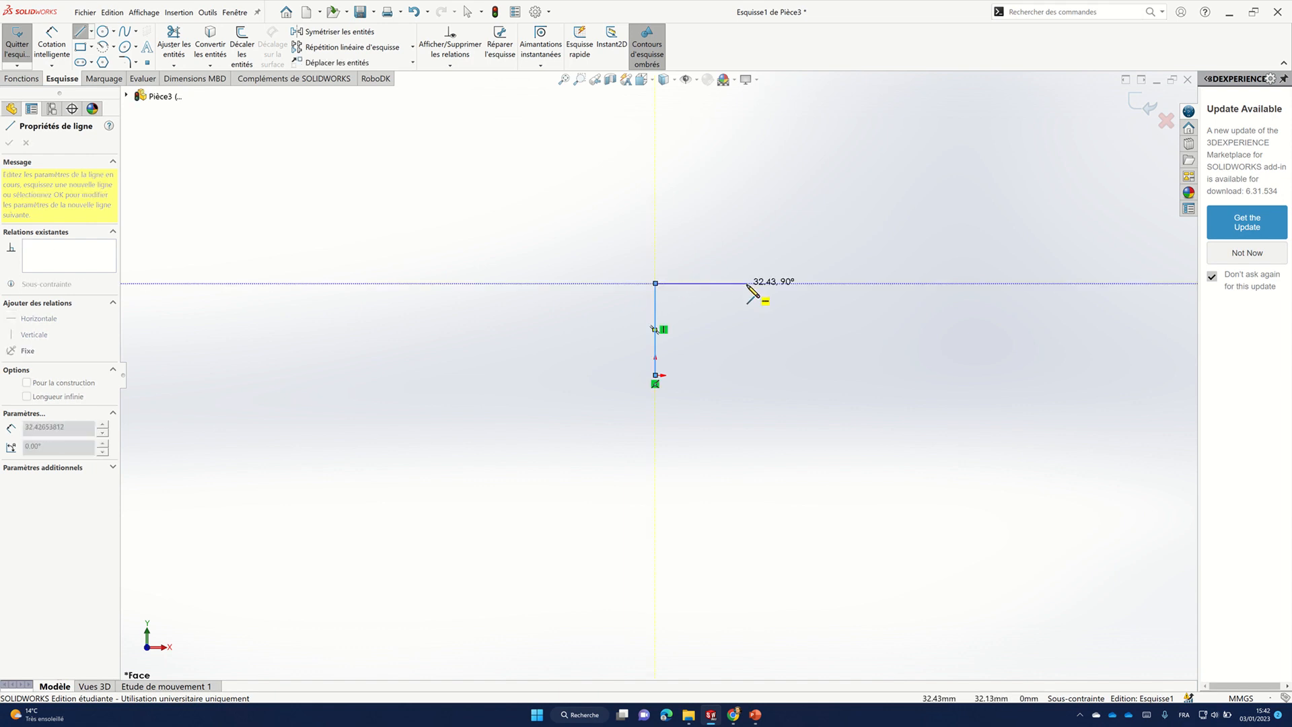
{"action": "left_click", "coordinate": [747, 284]}
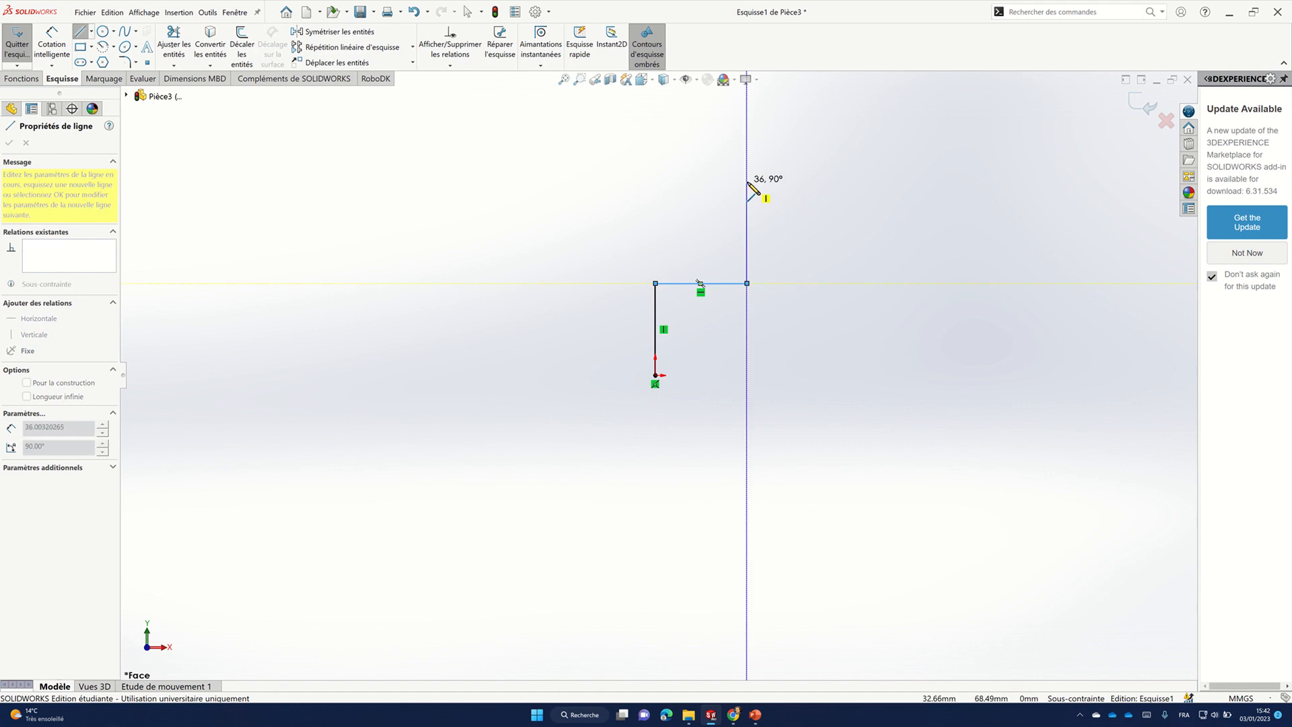
{"action": "left_click", "coordinate": [747, 182]}
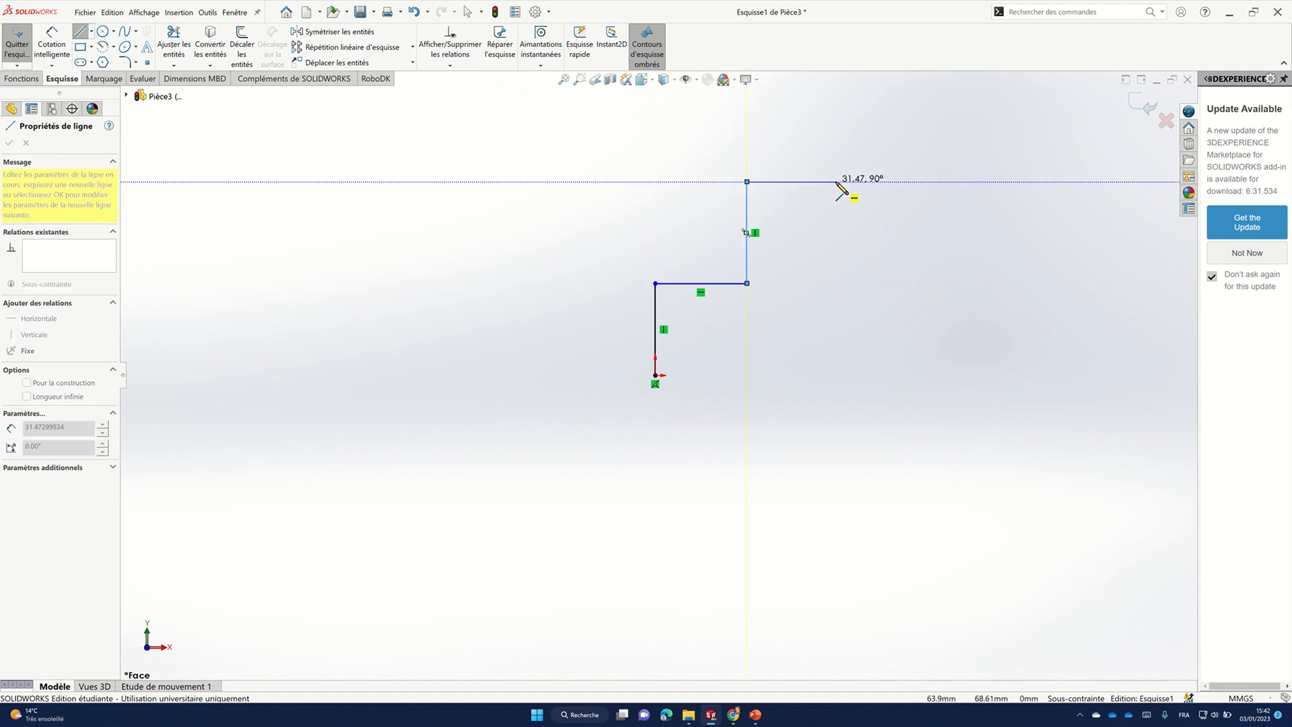
{"action": "left_click", "coordinate": [836, 181]}
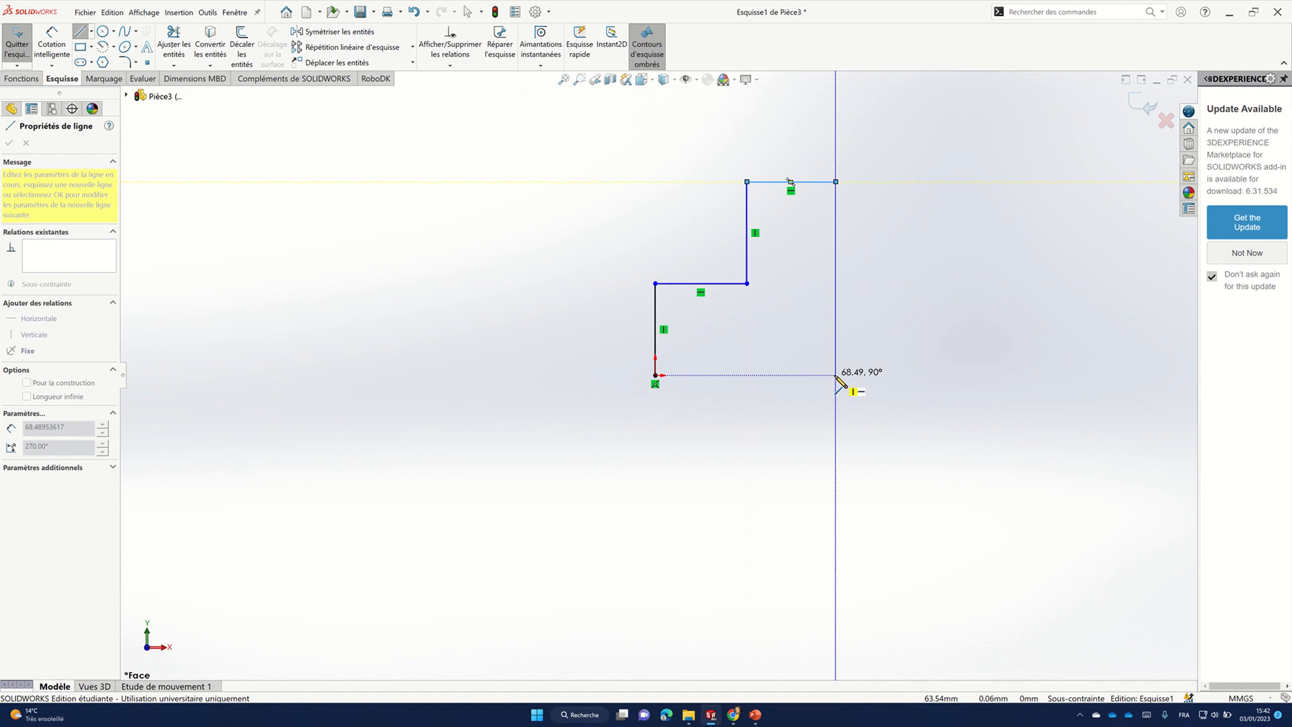
{"action": "left_click", "coordinate": [836, 375]}
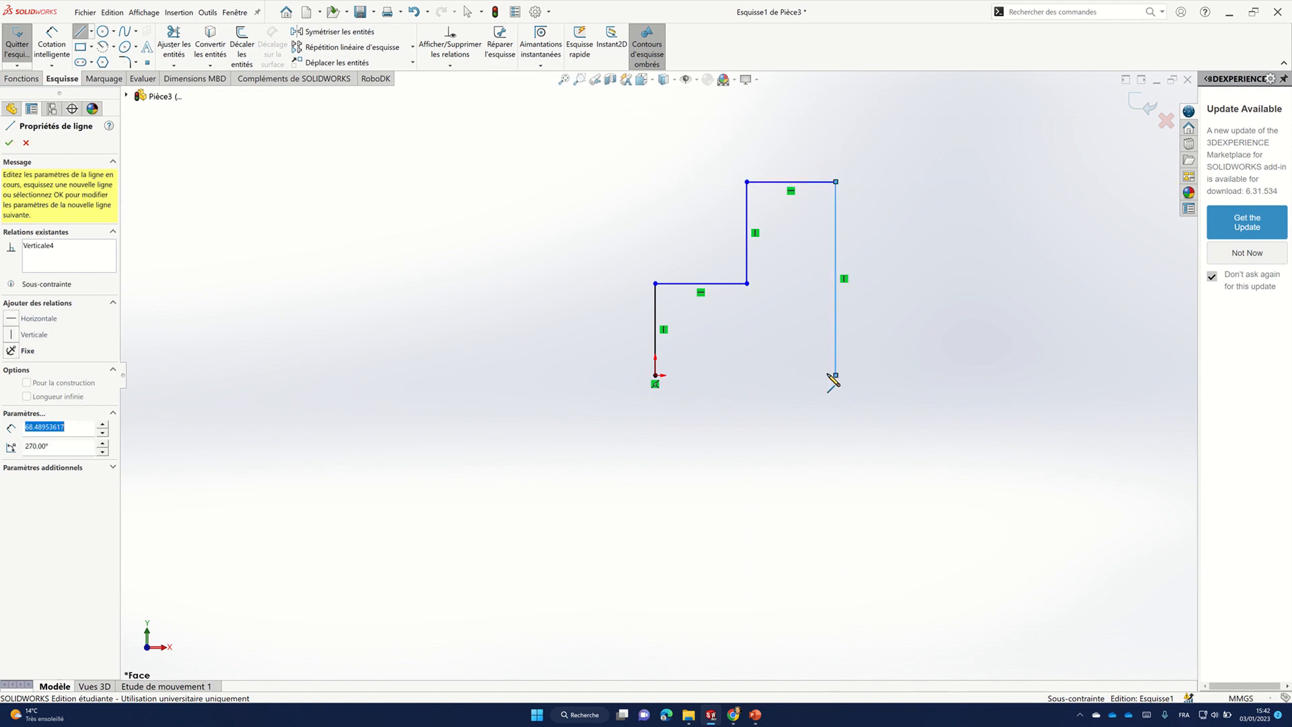
{"action": "left_click", "coordinate": [656, 376]}
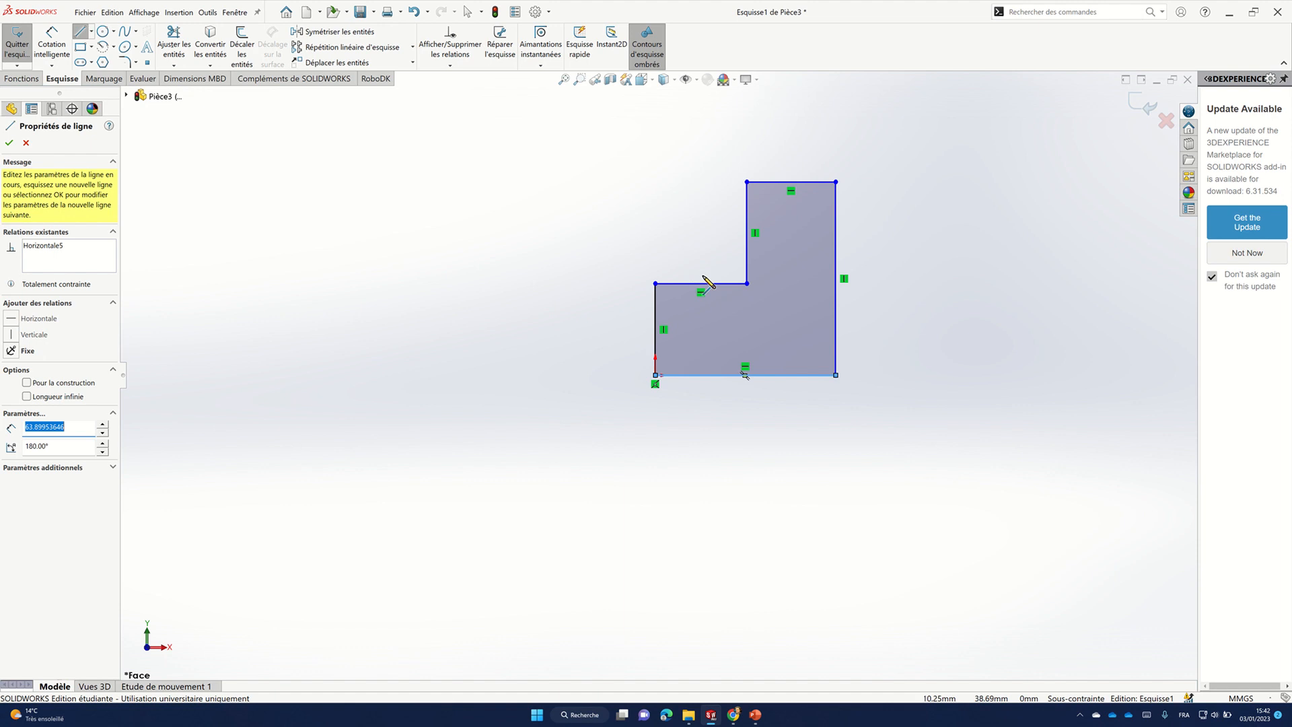
{"action": "left_click", "coordinate": [8, 145]}
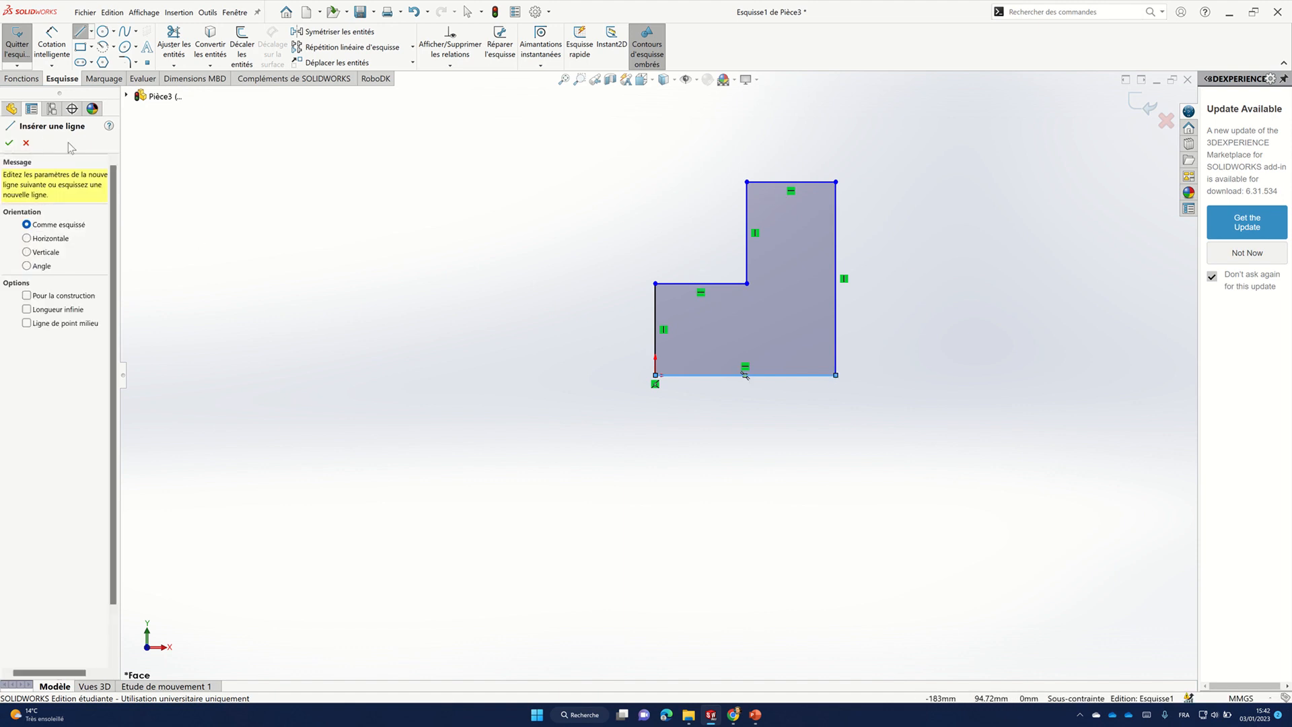
{"action": "left_click", "coordinate": [8, 144]}
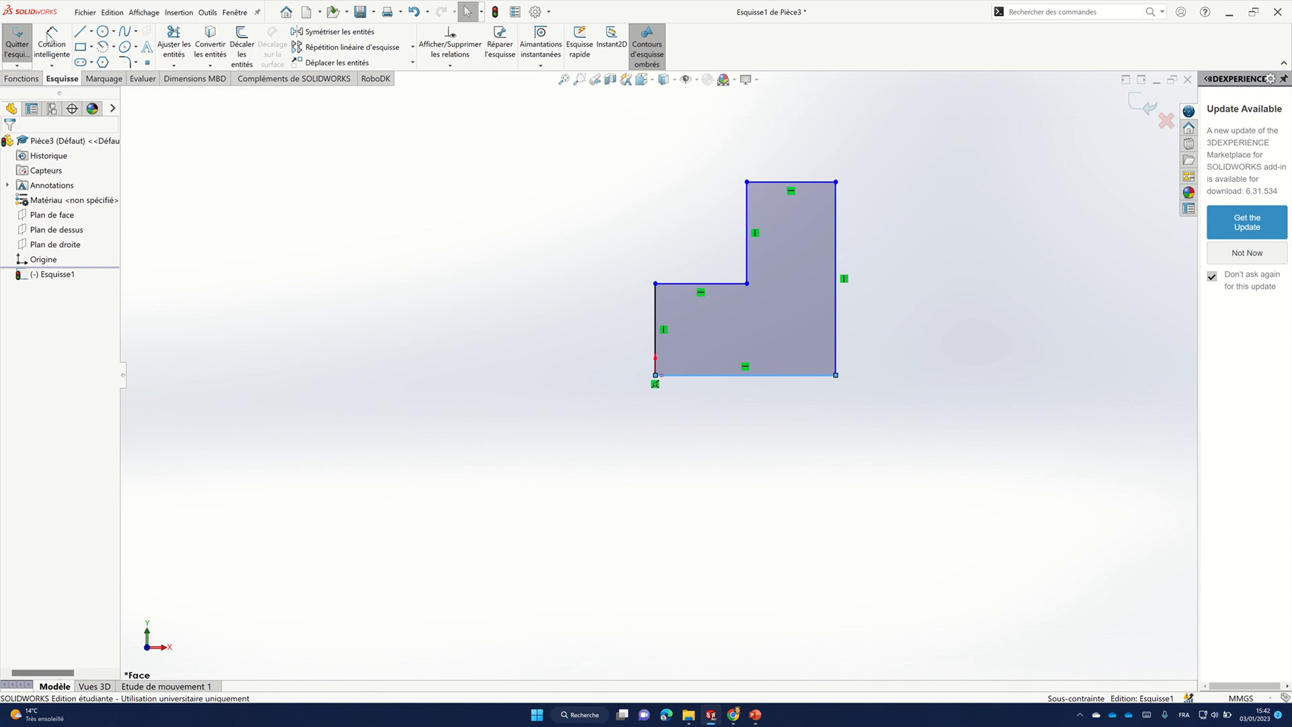
- Sketch a circle of about 10 mm radius inside the upper arm of the L-shaped profile
{"action": "left_click", "coordinate": [105, 32]}
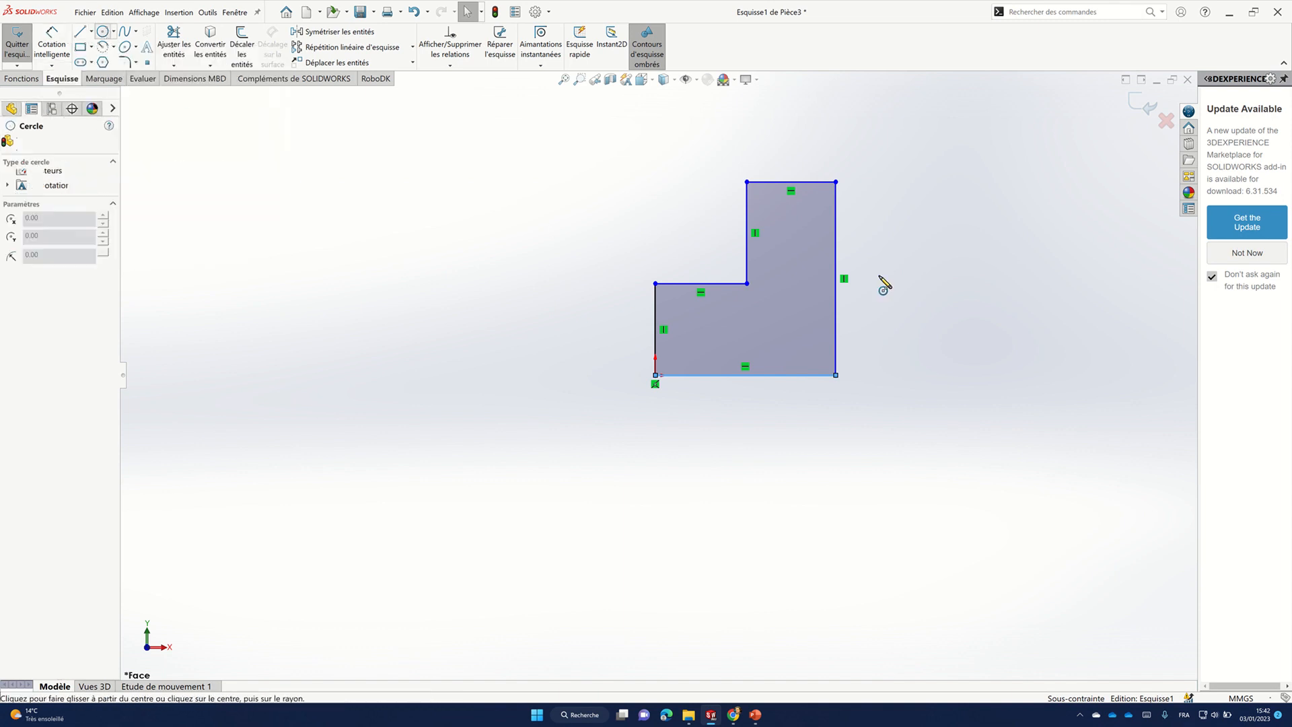
{"action": "left_click", "coordinate": [786, 223]}
{"action": "left_click", "coordinate": [803, 245]}
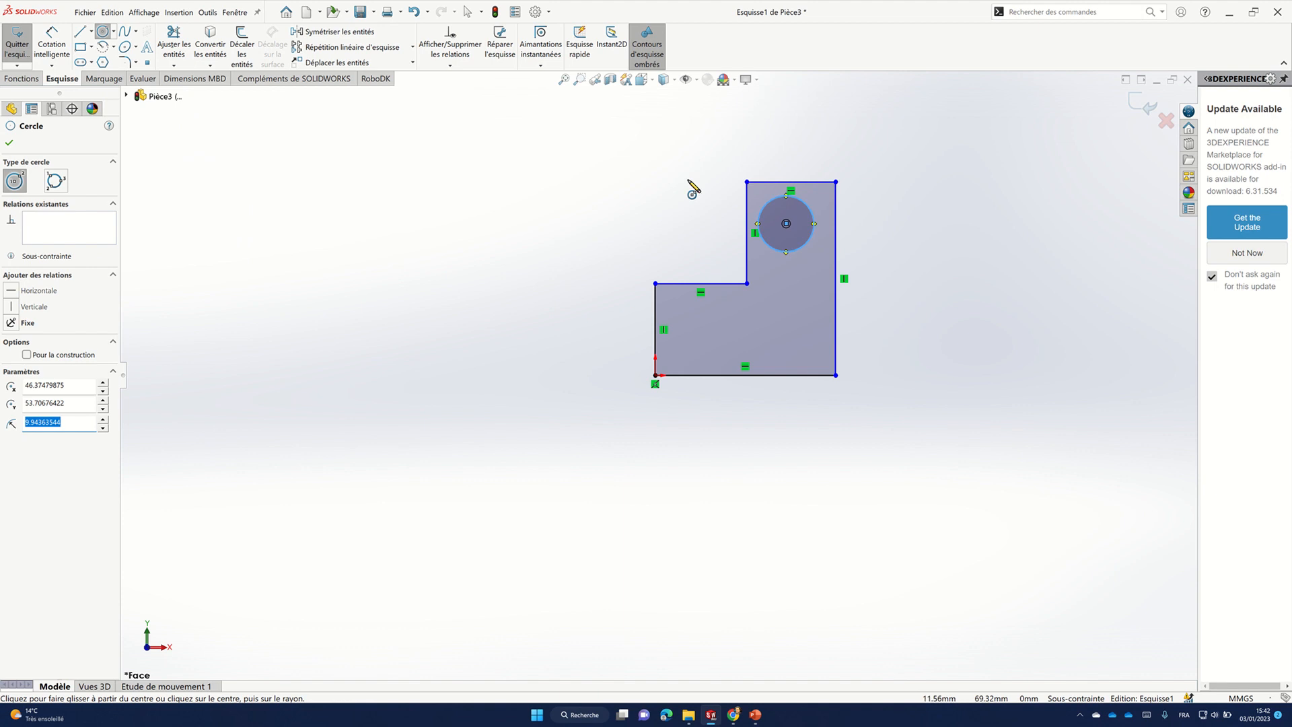
- Dimension the short left vertical edge of the profile to 30 mm with Smart Dimension
{"action": "left_click", "coordinate": [44, 34]}
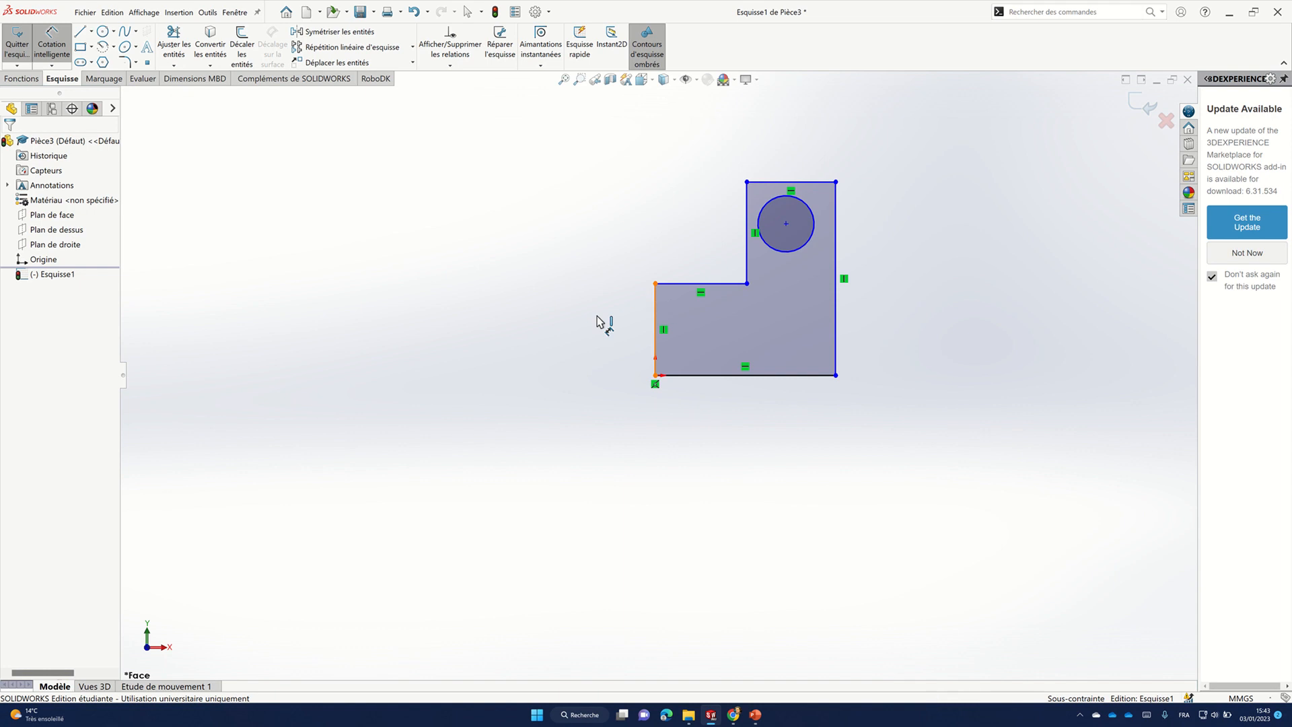
{"action": "left_click", "coordinate": [584, 333]}
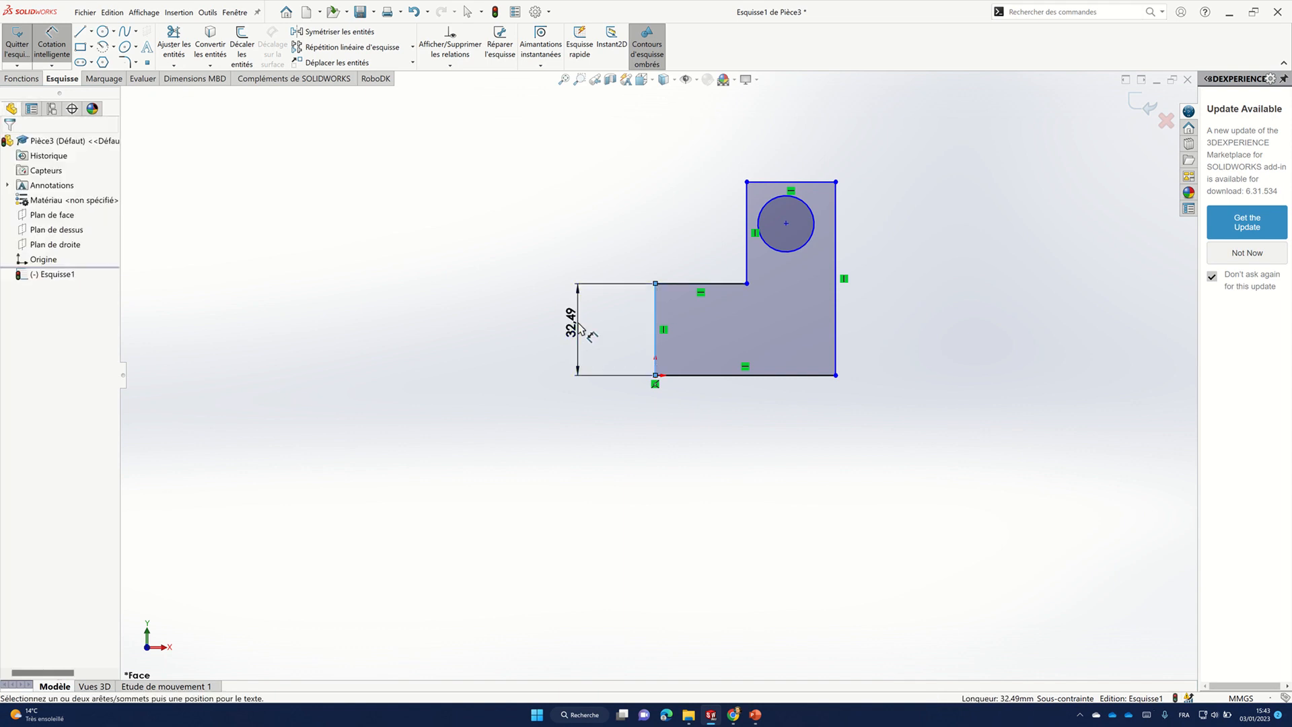
{"action": "left_click", "coordinate": [580, 329]}
{"action": "type", "text": "3"}
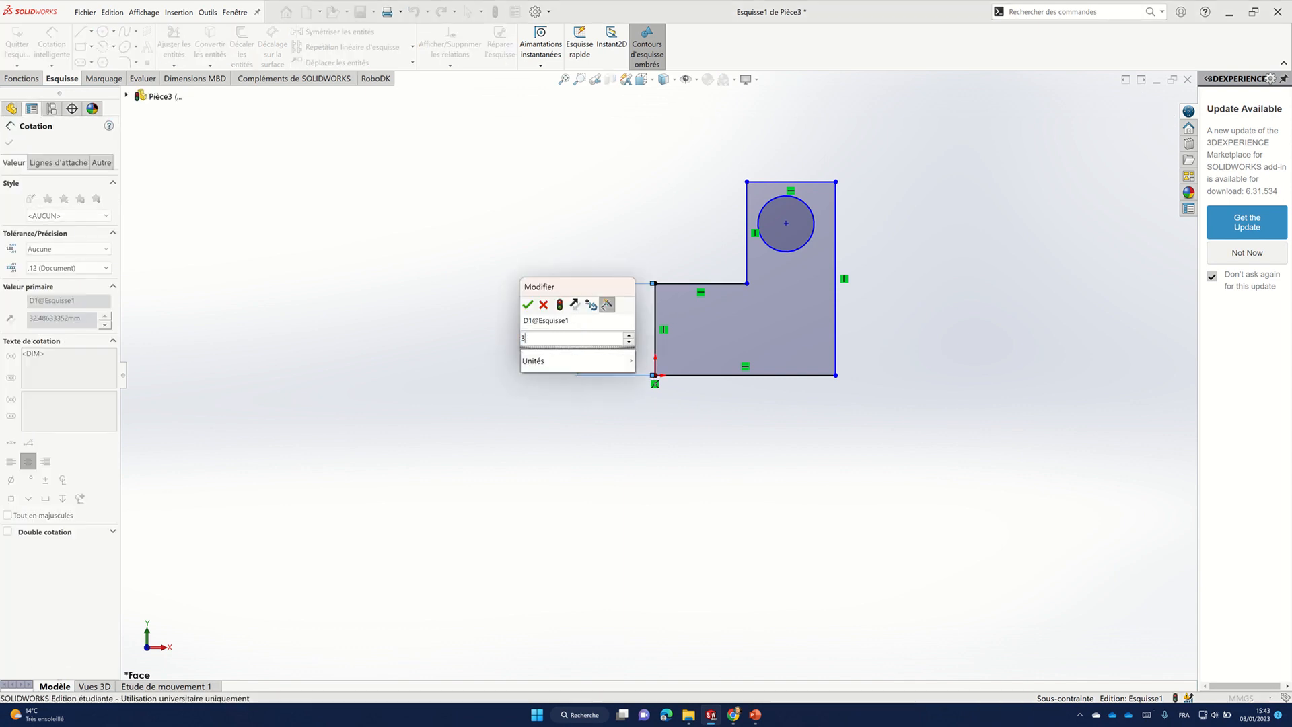
{"action": "type", "text": "0"}
{"action": "key", "text": "Return"}
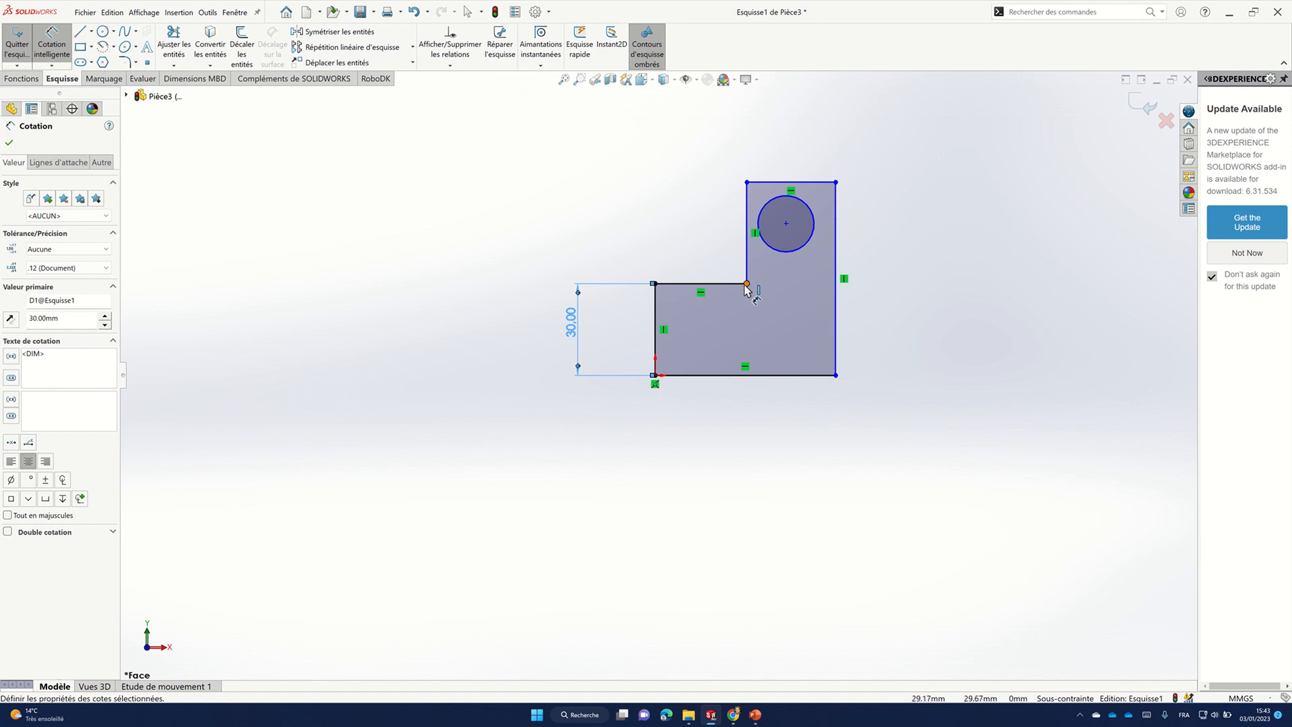
- Dimension the profile's long right vertical edge to 60 mm and its top edge to 30 mm
{"action": "left_click", "coordinate": [839, 251]}
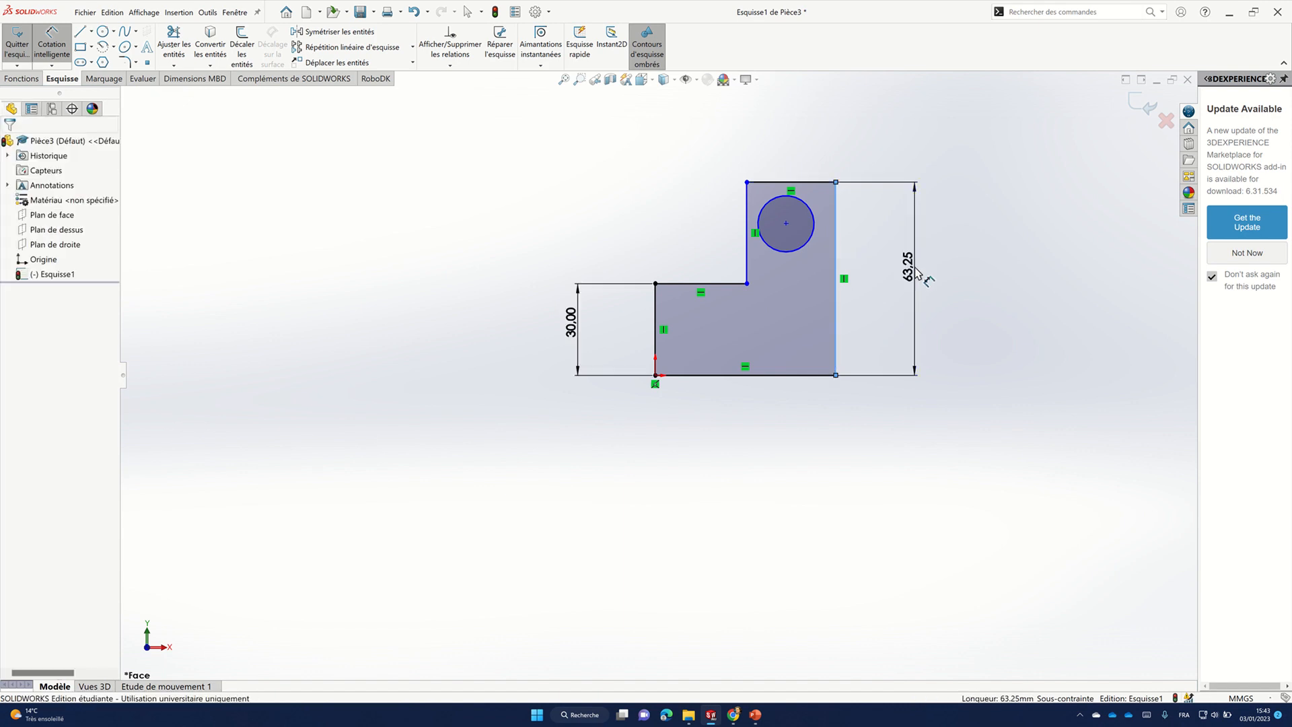
{"action": "left_click", "coordinate": [914, 268]}
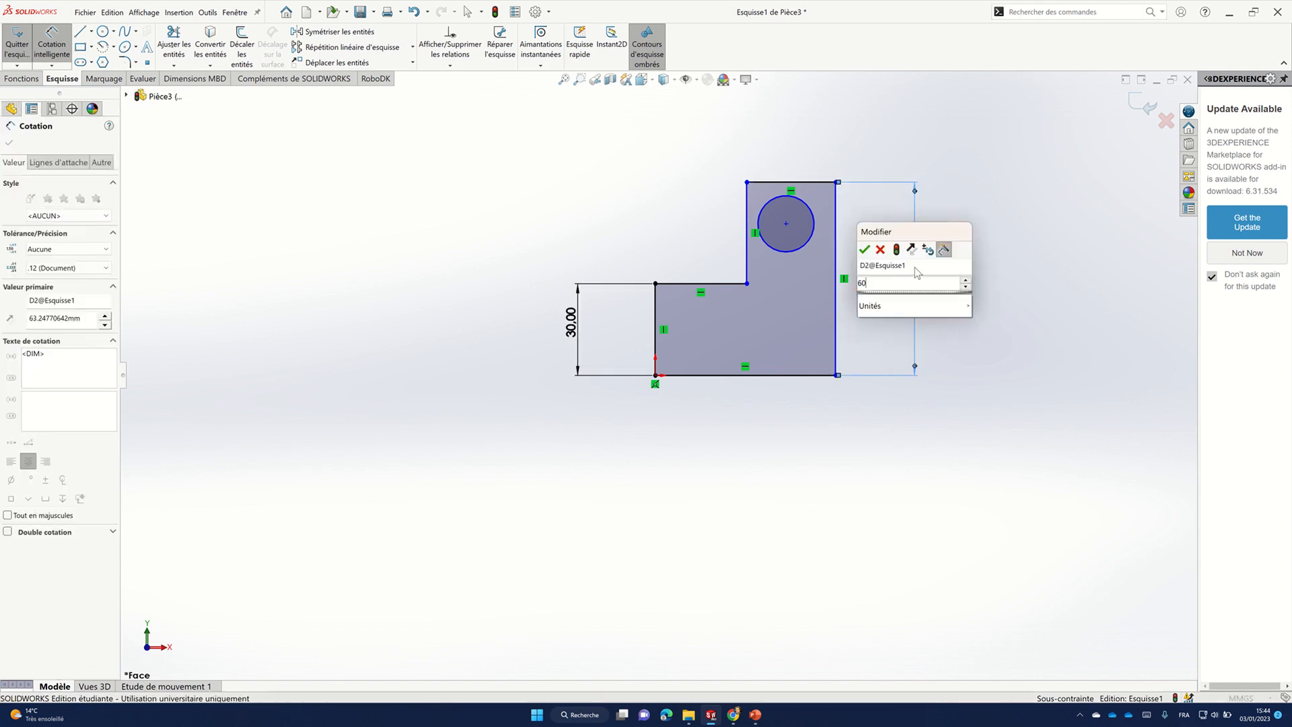
{"action": "key", "text": "Return"}
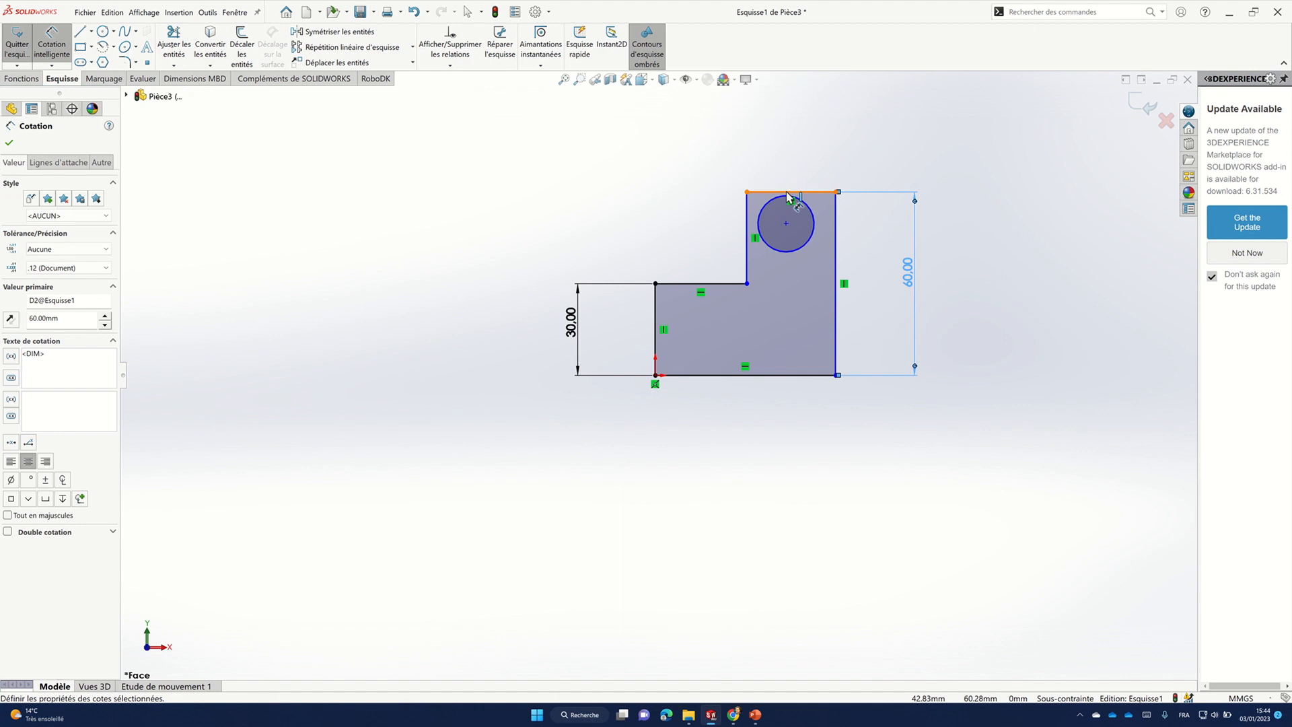
{"action": "left_click", "coordinate": [787, 194]}
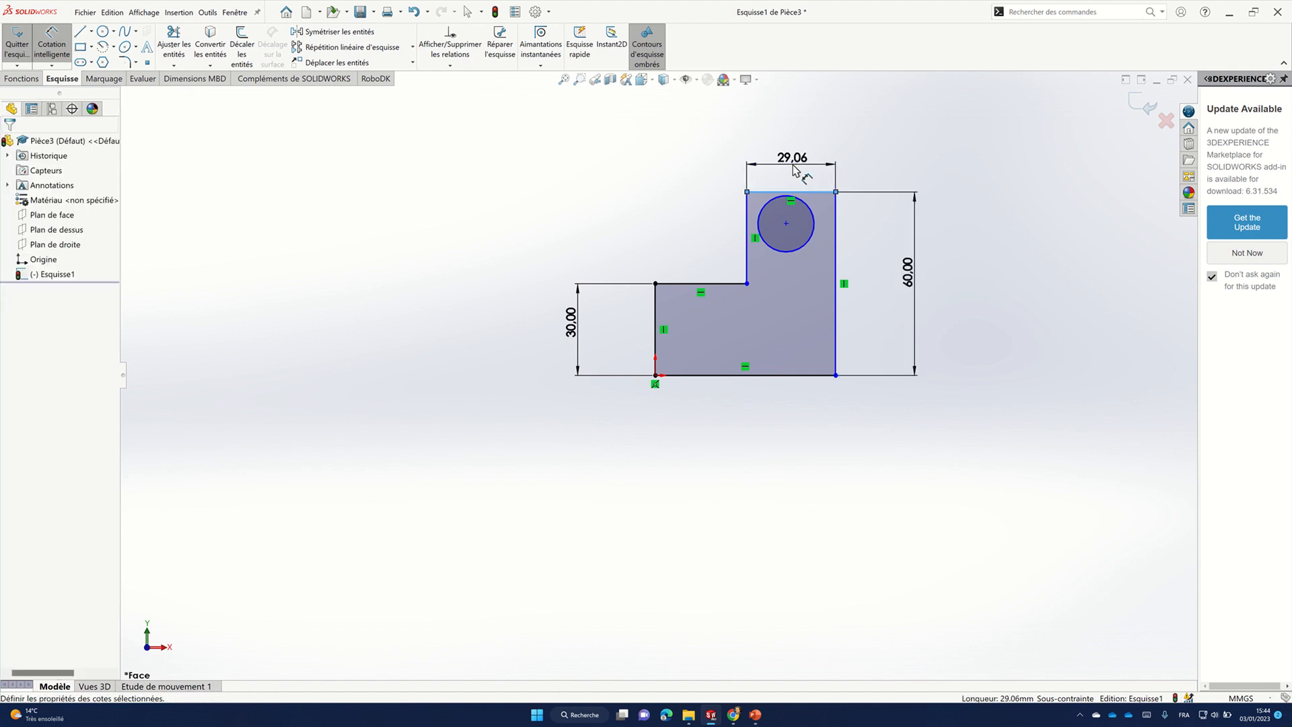
{"action": "left_click", "coordinate": [793, 170]}
{"action": "key", "text": "Return"}
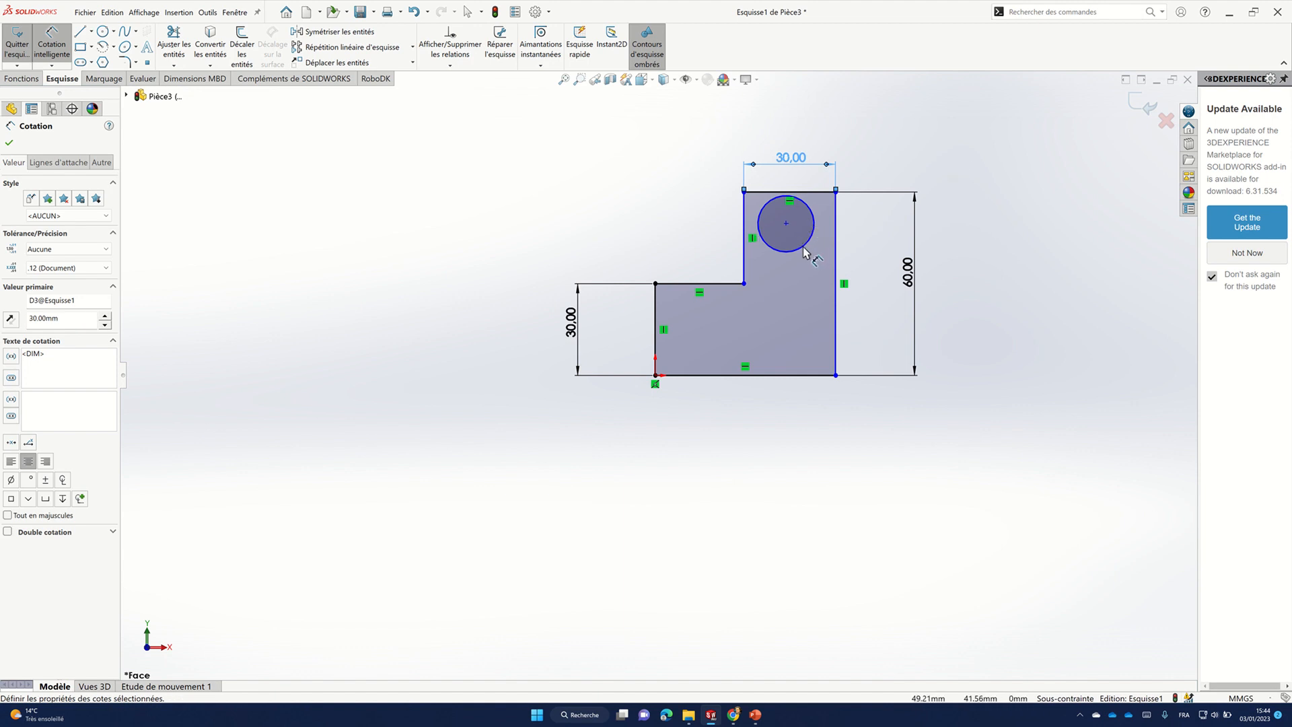
- Dimension the circle's diameter to 20 mm
{"action": "left_click", "coordinate": [879, 240]}
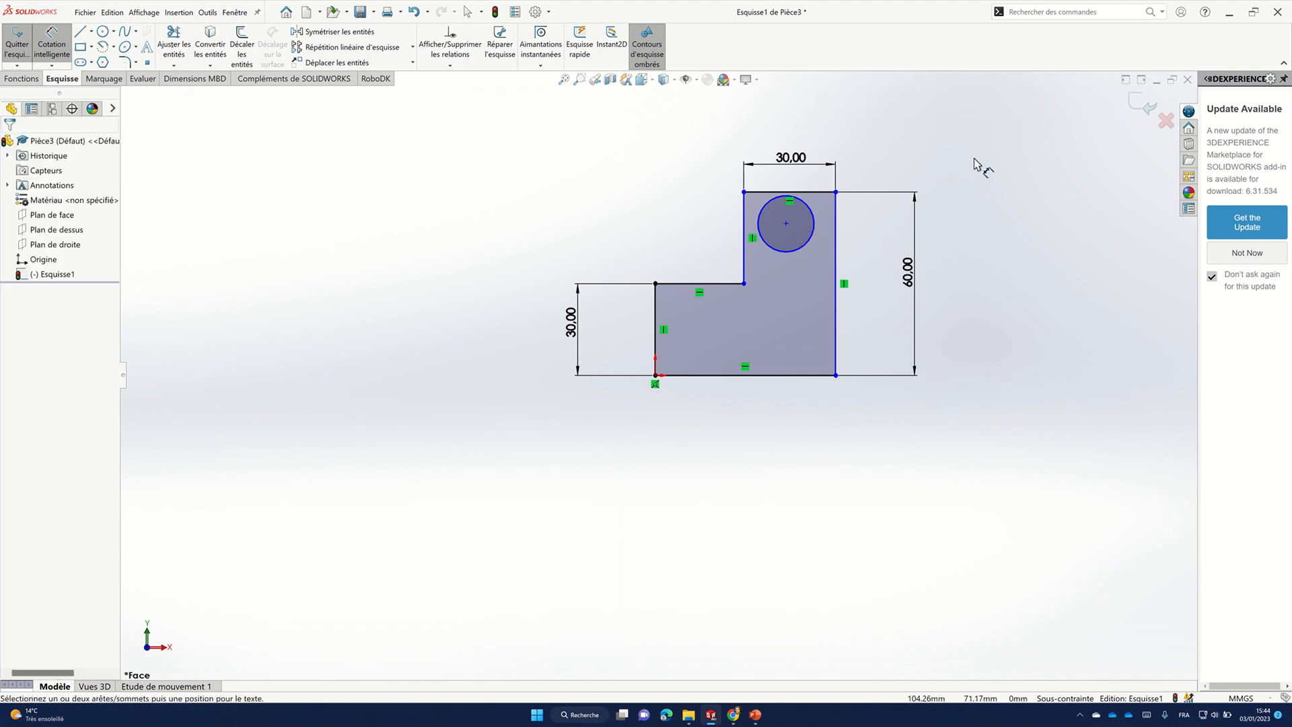
{"action": "left_click", "coordinate": [812, 213]}
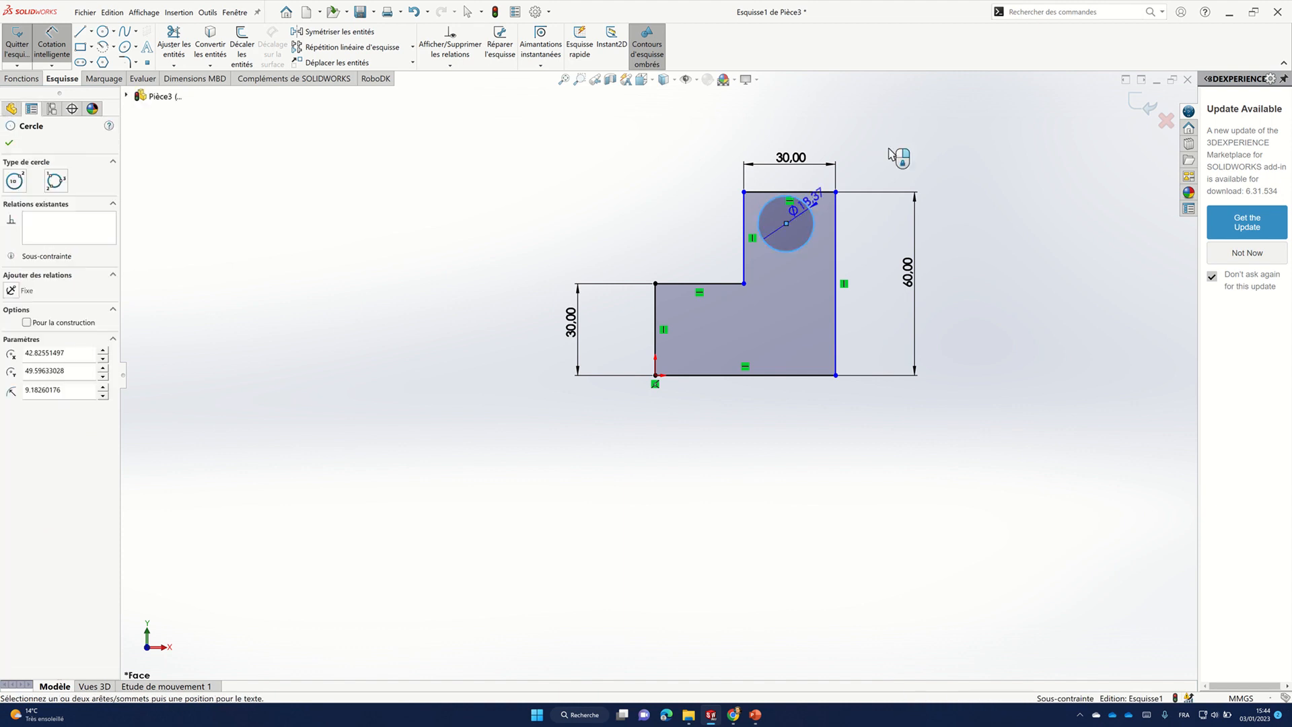
{"action": "left_click", "coordinate": [890, 153]}
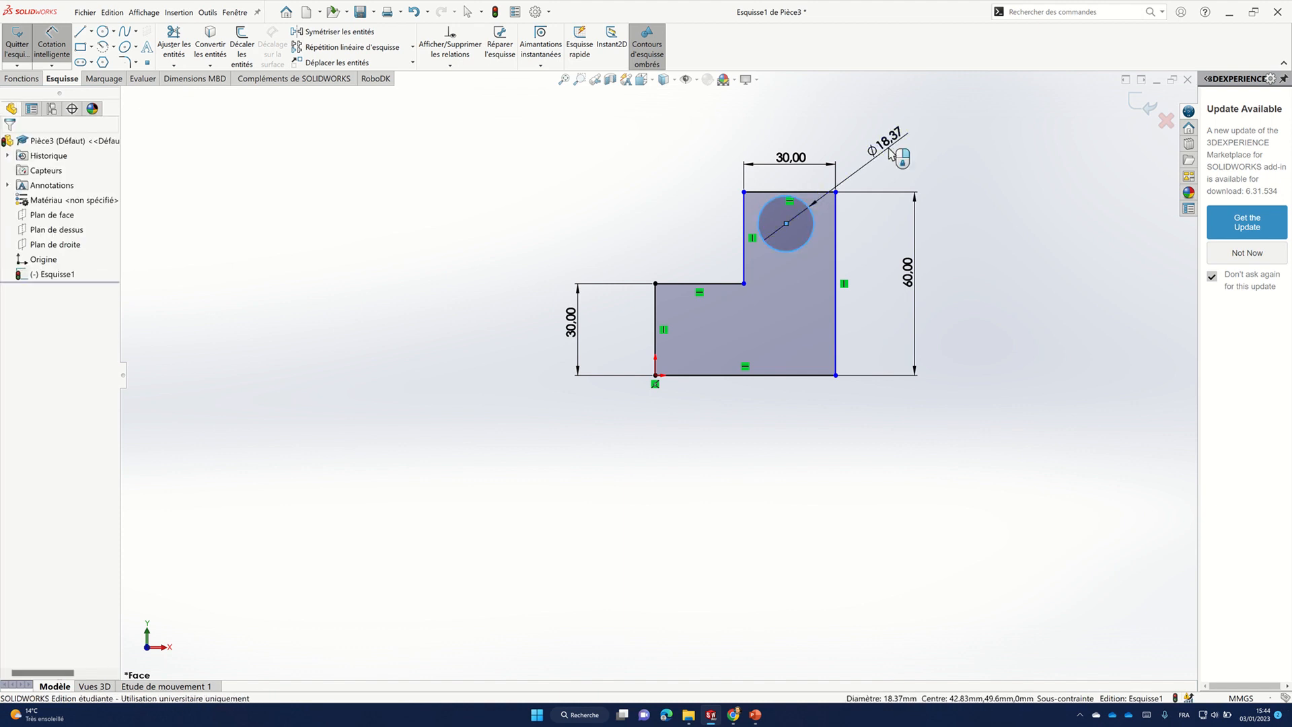
{"action": "type", "text": "20"}
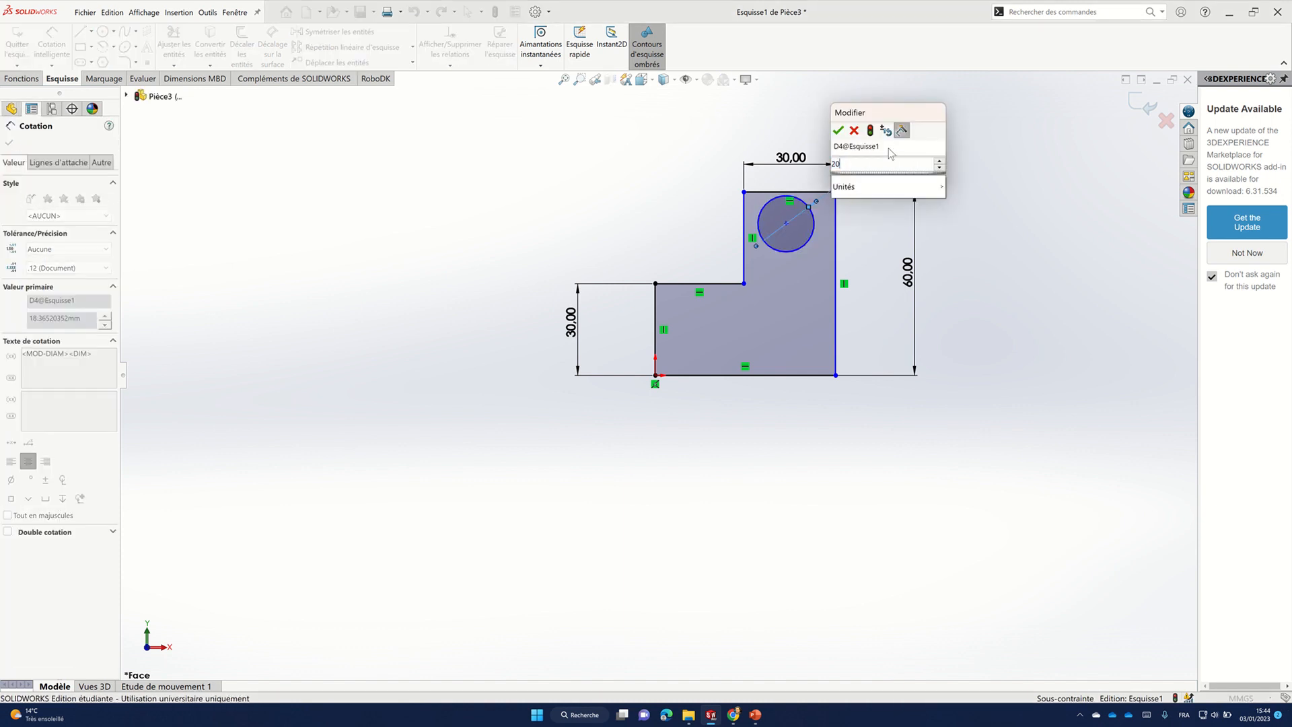
{"action": "key", "text": "Return"}
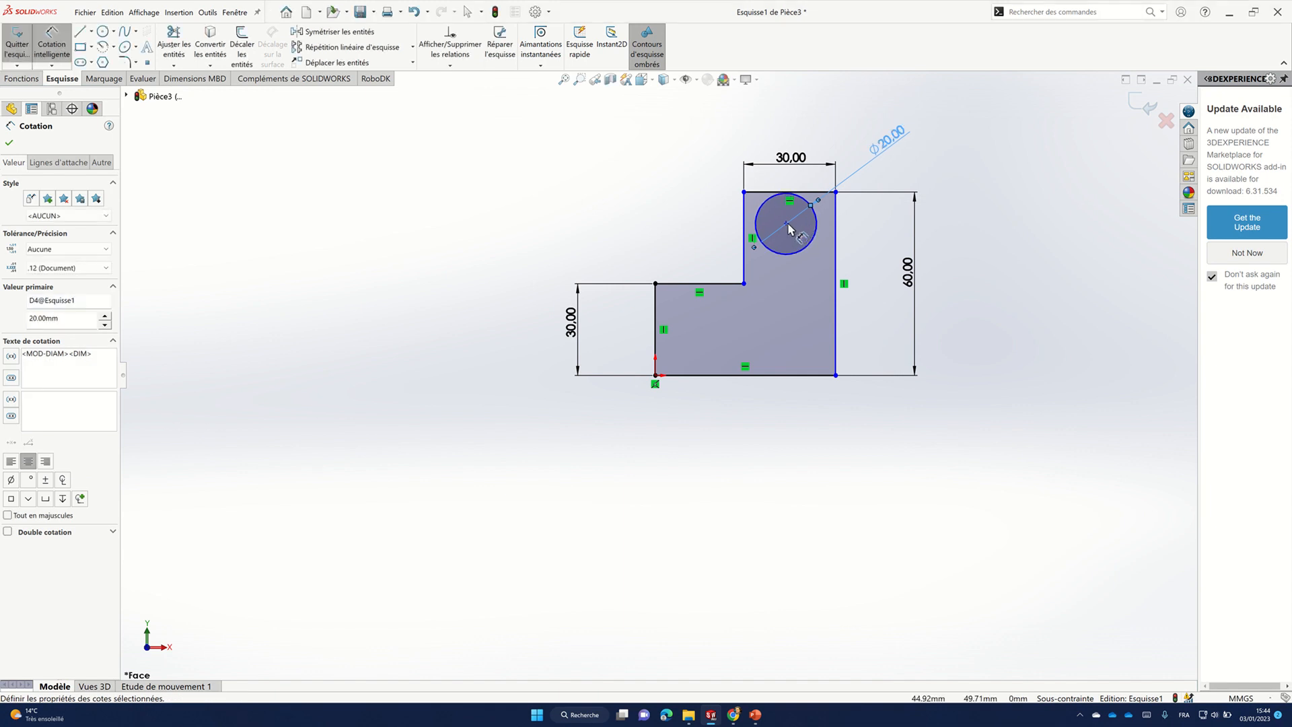
- Dimension the vertical distance from the circle's centre to the profile's top edge to 15 mm
{"action": "left_click", "coordinate": [787, 223]}
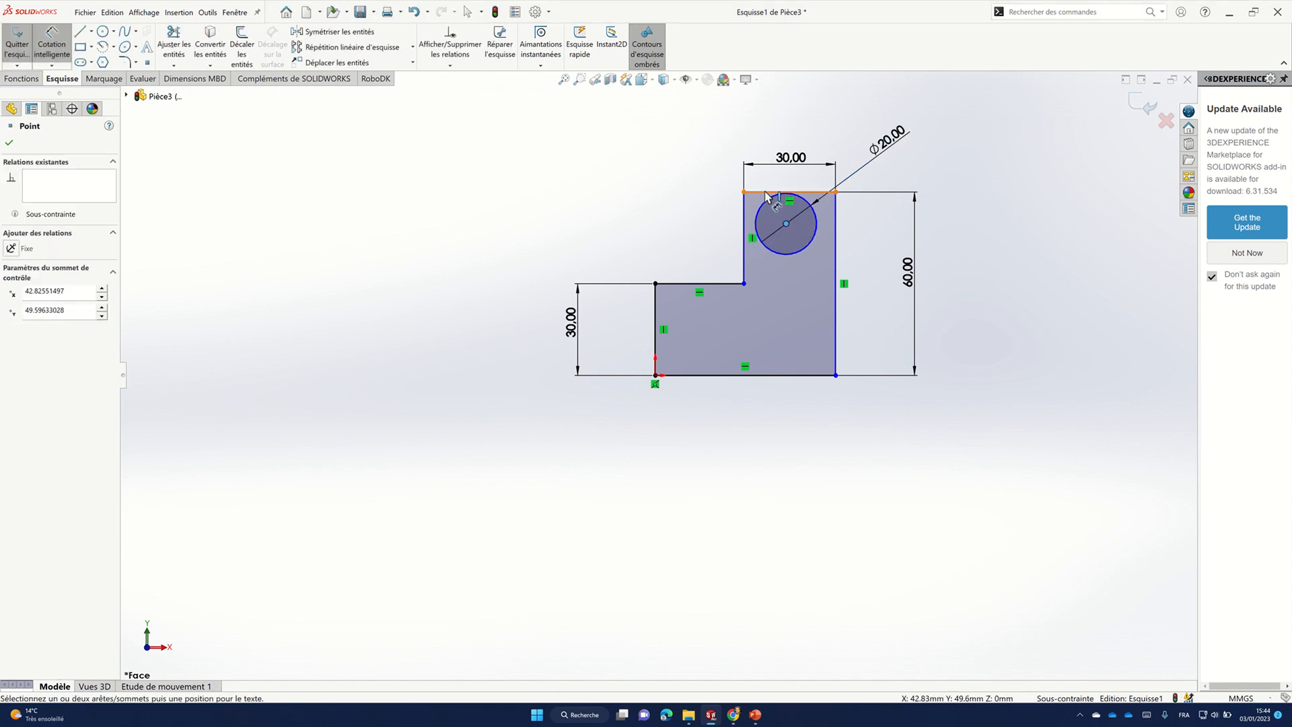
{"action": "left_click", "coordinate": [767, 195]}
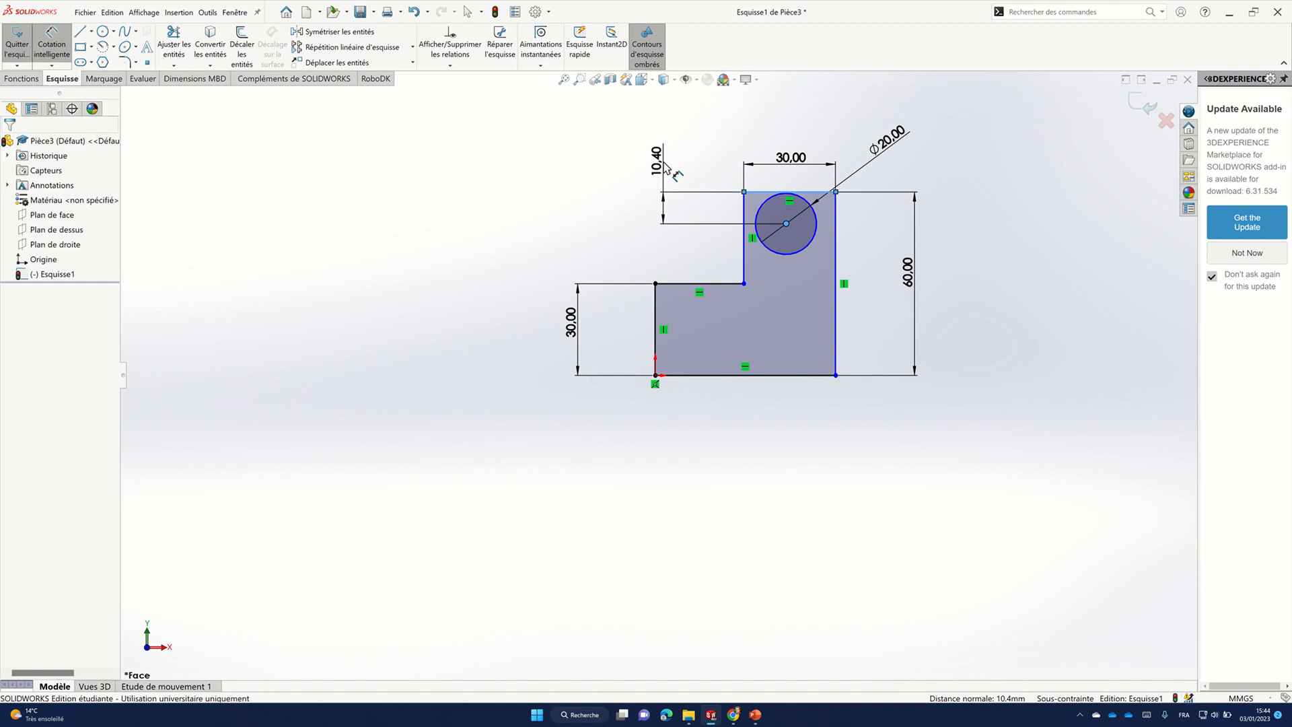
{"action": "left_click", "coordinate": [664, 166]}
{"action": "type", "text": "15"}
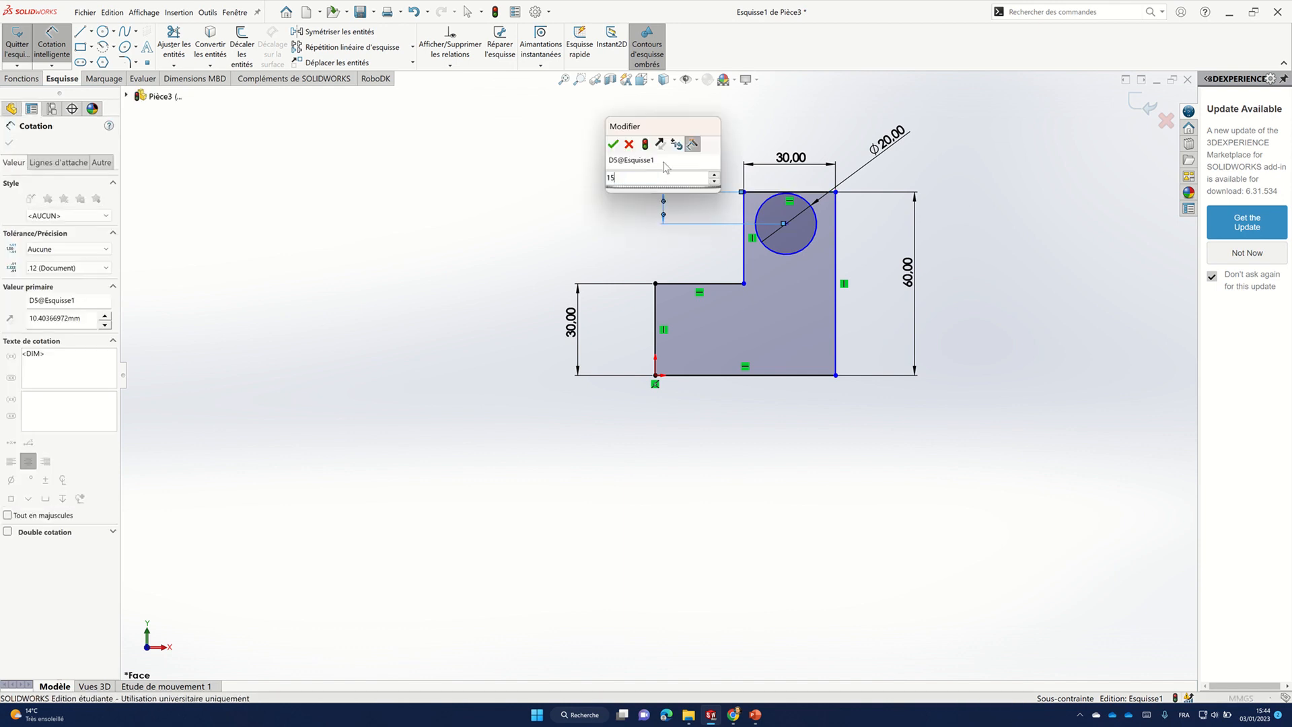
{"action": "key", "text": "Return"}
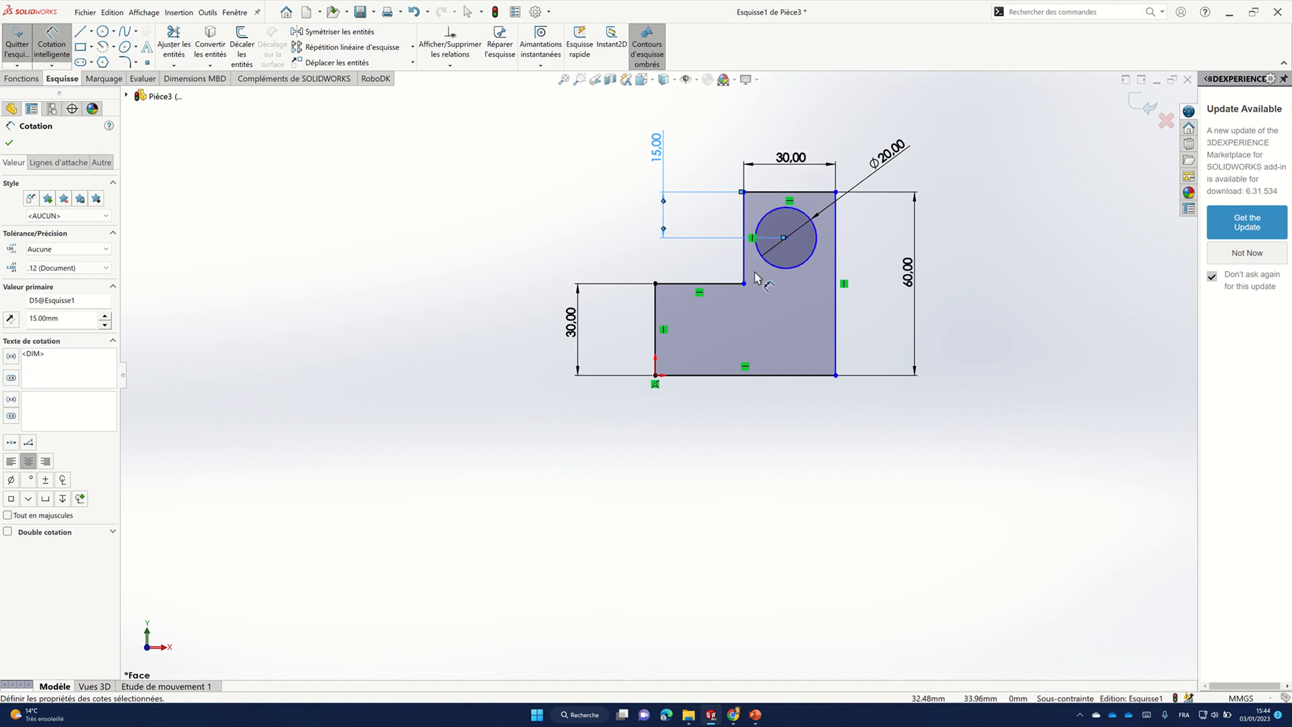
- Dimension the profile's long bottom edge to 60 mm
{"action": "left_click", "coordinate": [747, 376]}
{"action": "left_click", "coordinate": [744, 459]}
{"action": "key", "text": "Escape"}
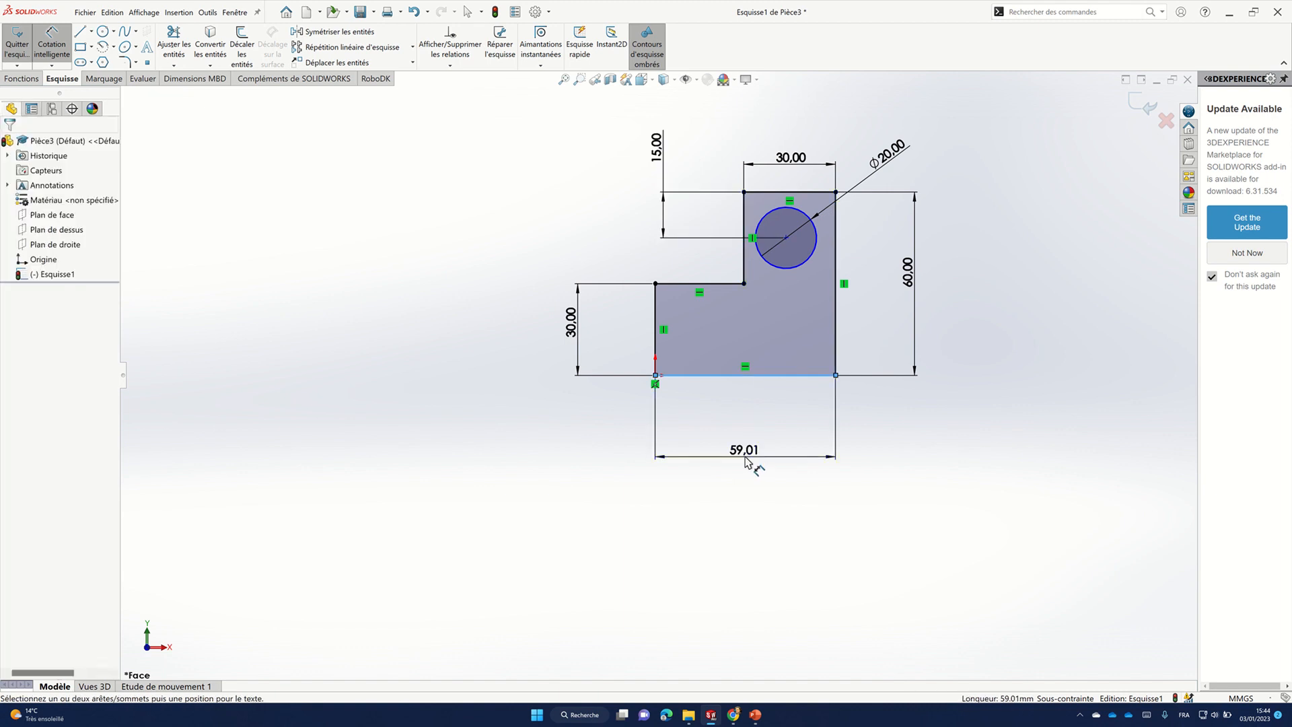
{"action": "left_click", "coordinate": [744, 459]}
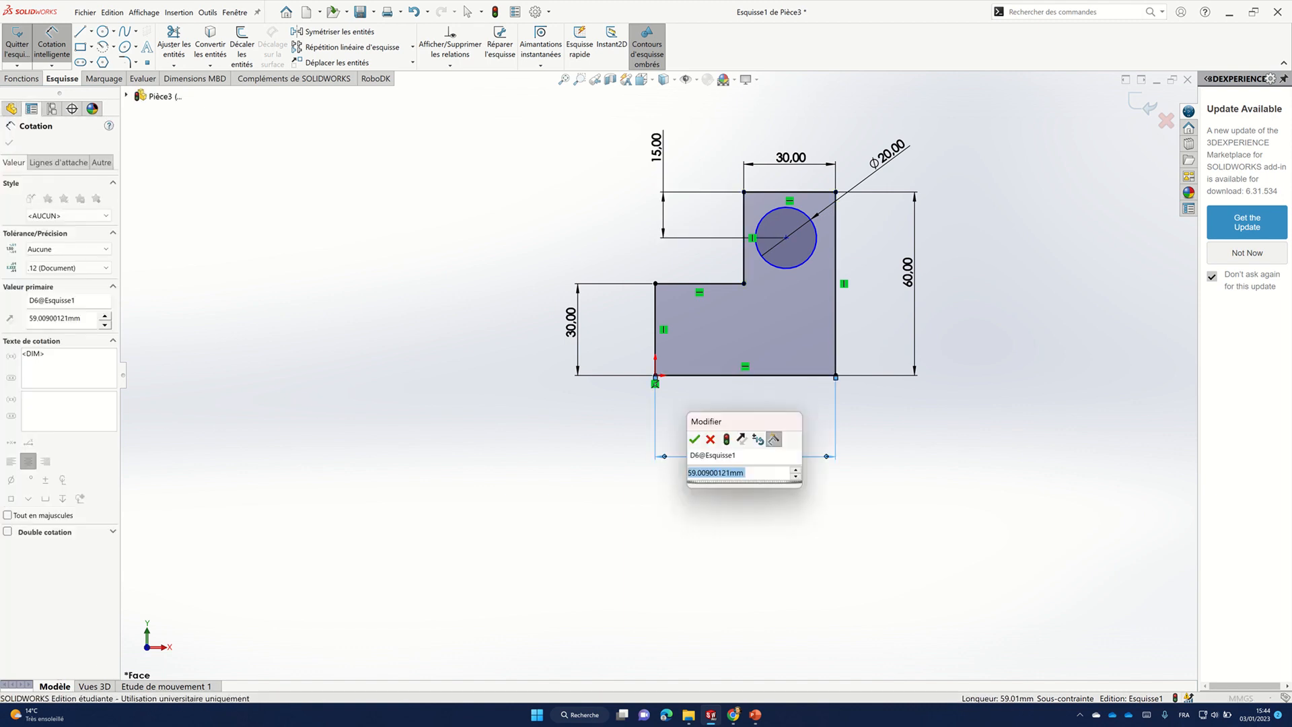
{"action": "type", "text": "60"}
{"action": "key", "text": "Return"}
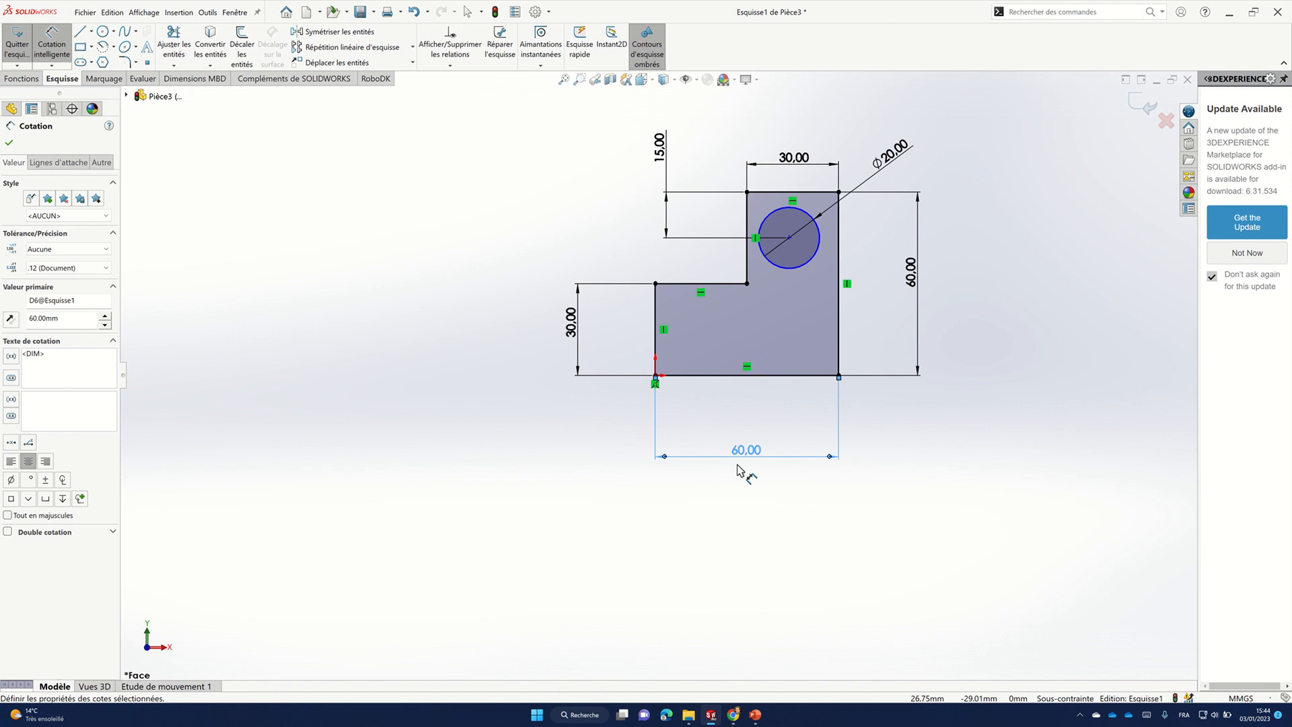
{"action": "key", "text": "Escape"}
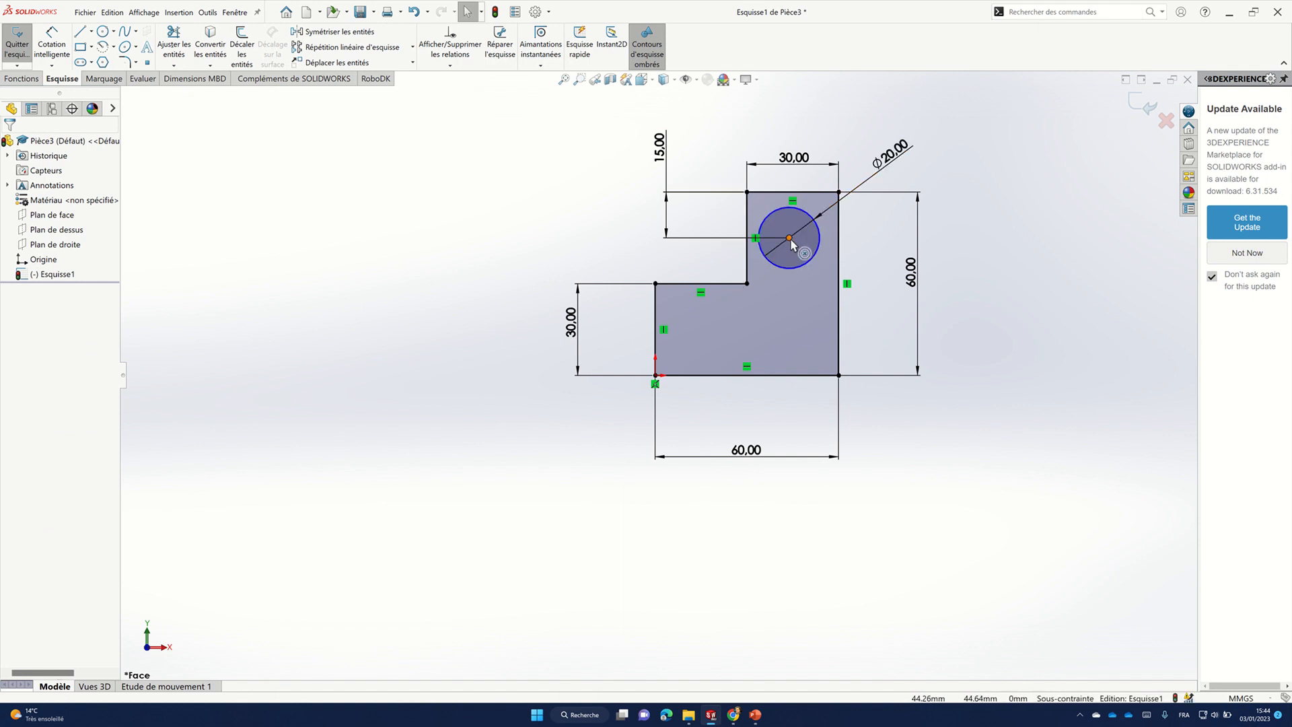
- Add a Vertical relation between the circle's centre and the midpoint of the profile's top edge
{"action": "mouse_move", "coordinate": [790, 239]}
{"action": "left_mouse_down"}
{"action": "mouse_move", "coordinate": [920, 232]}
{"action": "mouse_move", "coordinate": [542, 248]}
{"action": "mouse_move", "coordinate": [881, 261]}
{"action": "mouse_move", "coordinate": [836, 262]}
{"action": "mouse_move", "coordinate": [963, 192]}
{"action": "mouse_move", "coordinate": [971, 214]}
{"action": "mouse_move", "coordinate": [969, 241]}
{"action": "mouse_move", "coordinate": [964, 212]}
{"action": "mouse_move", "coordinate": [969, 231]}
{"action": "mouse_move", "coordinate": [711, 259]}
{"action": "mouse_move", "coordinate": [807, 250]}
{"action": "mouse_move", "coordinate": [782, 263]}
{"action": "left_mouse_up"}
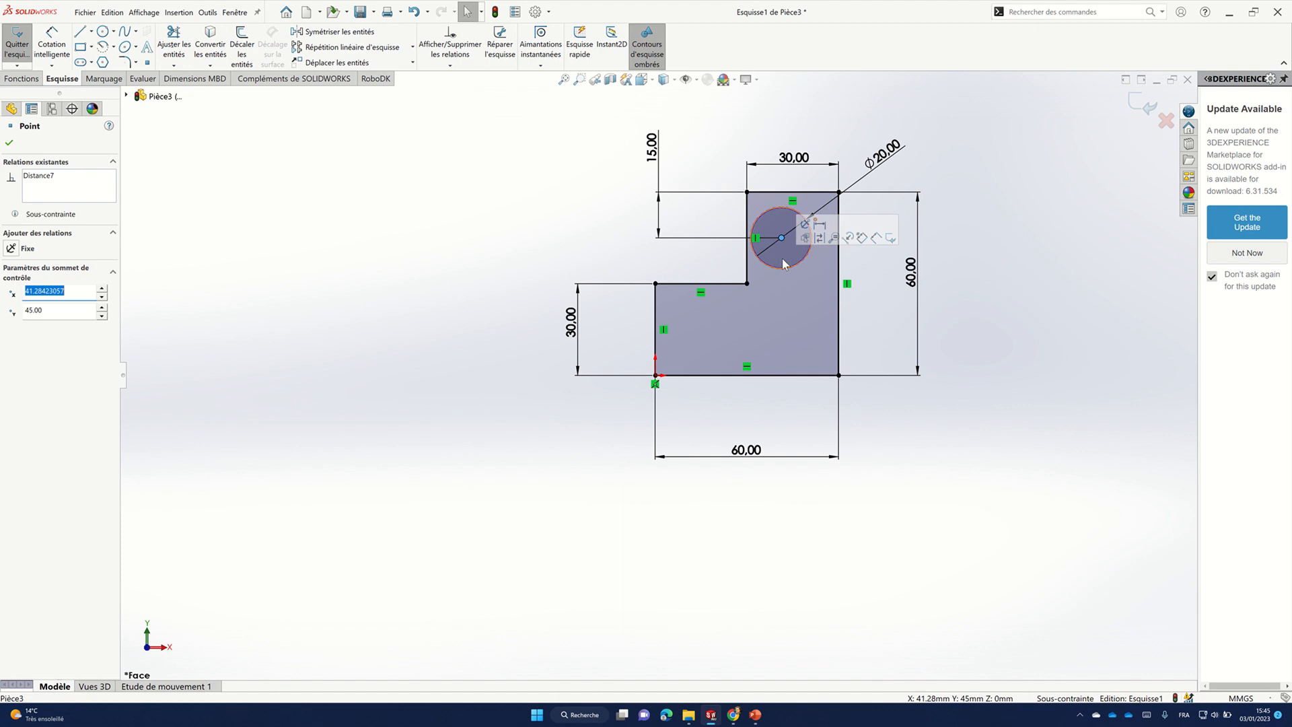
{"action": "left_click", "coordinate": [853, 267]}
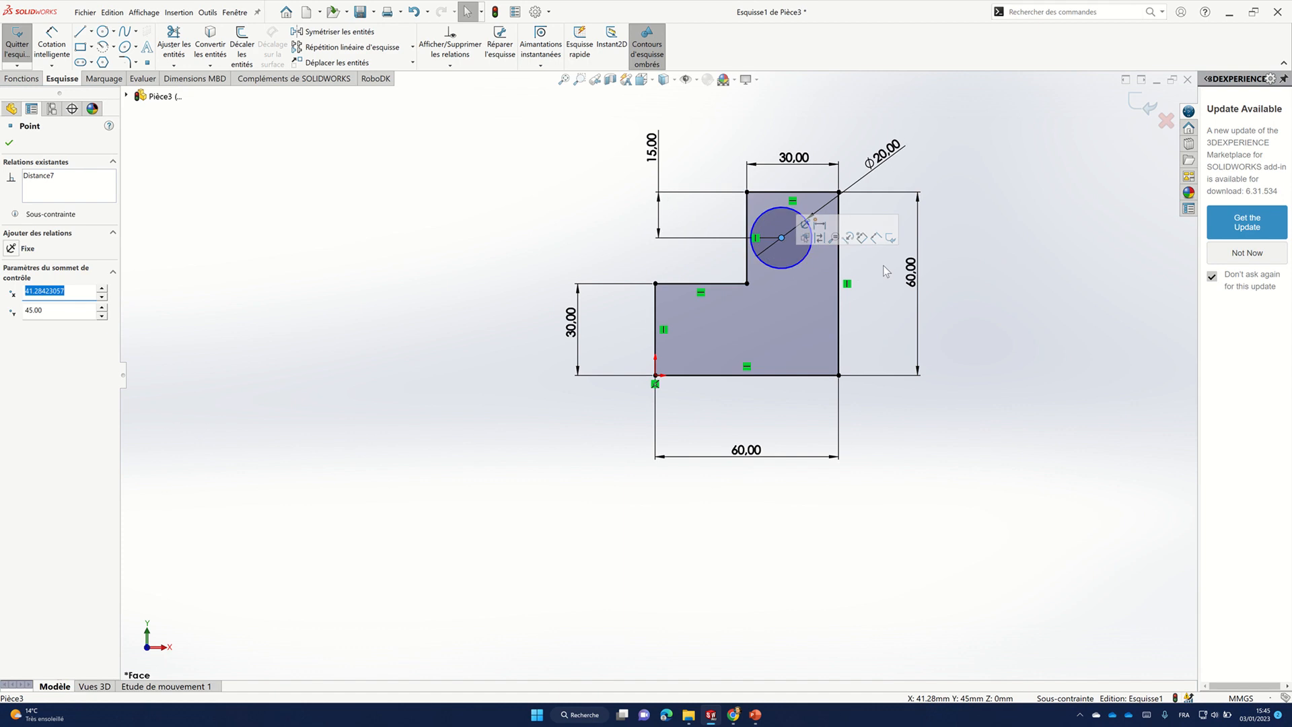
{"action": "left_click", "coordinate": [781, 238]}
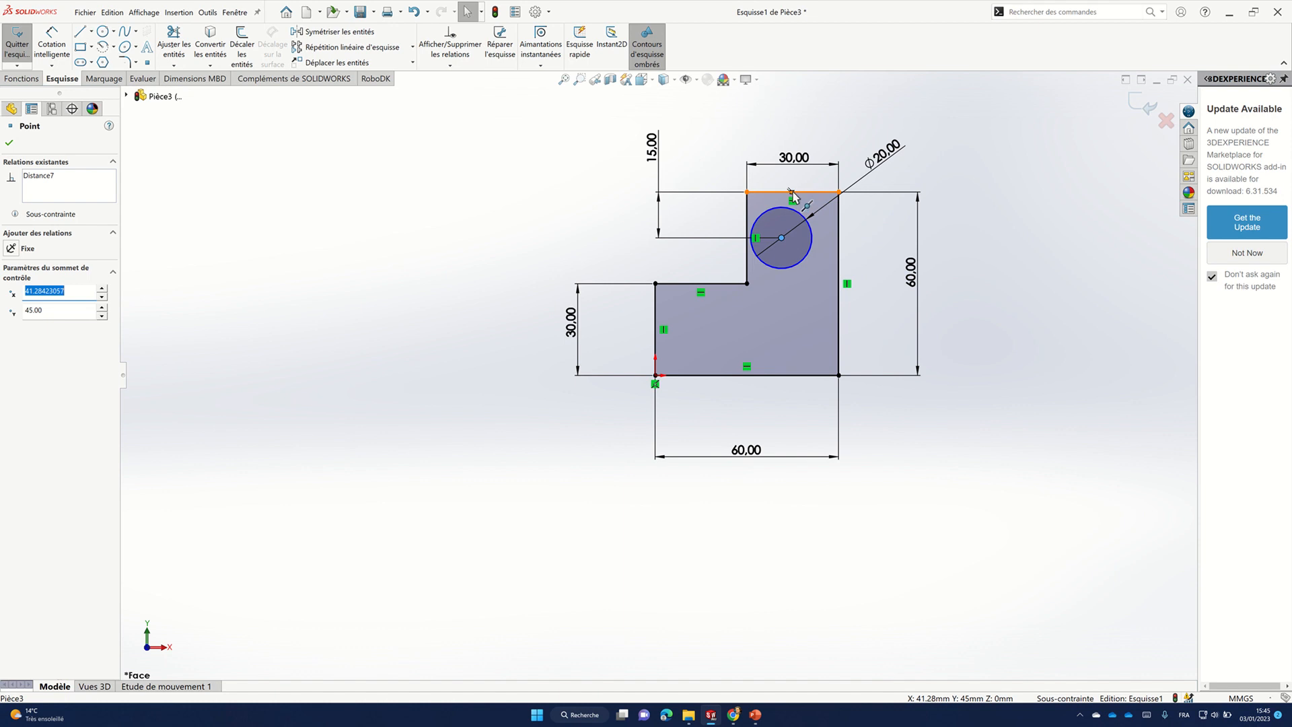
{"action": "left_click", "coordinate": [792, 193]}
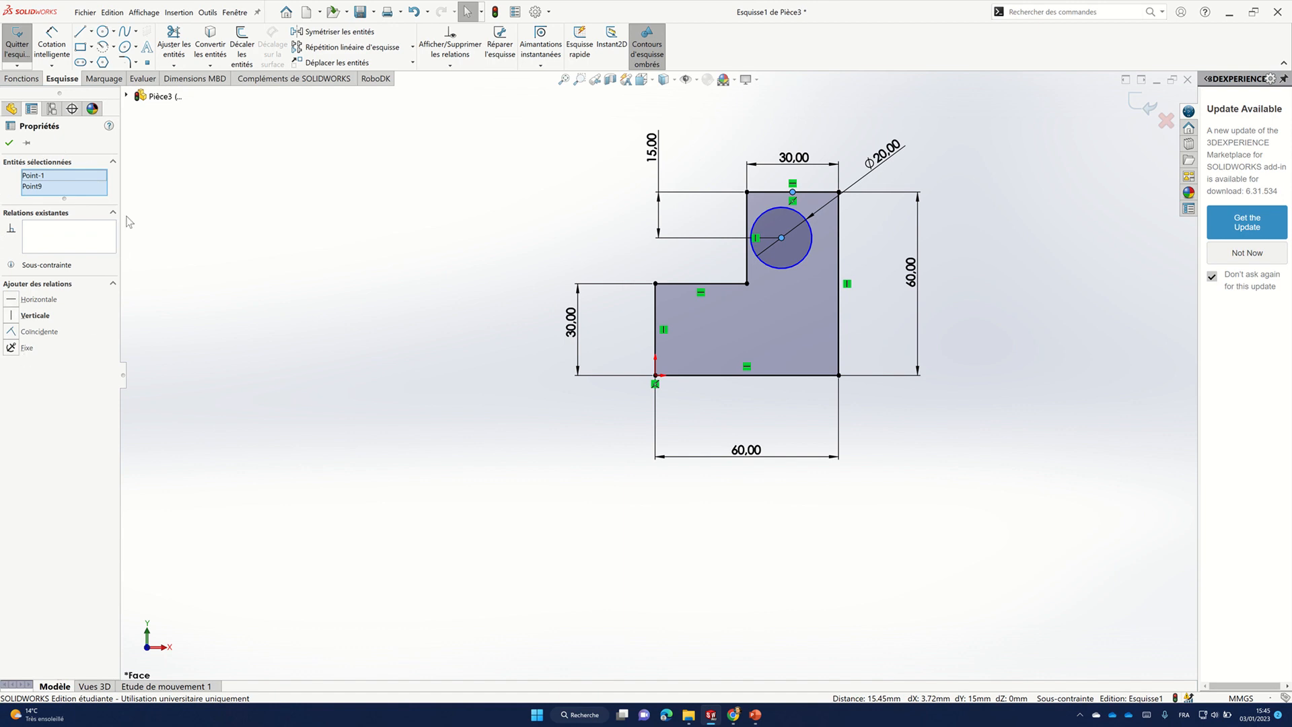
{"action": "left_click", "coordinate": [12, 317]}
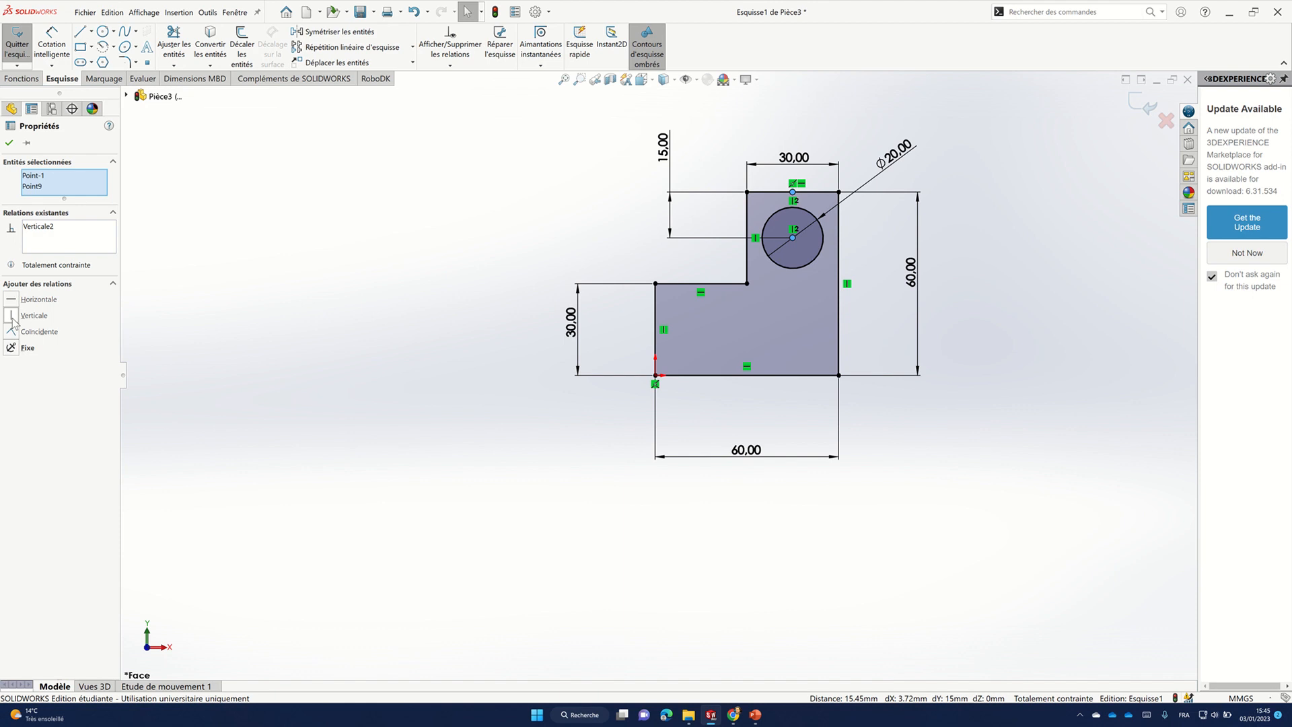
{"action": "left_click", "coordinate": [9, 143]}
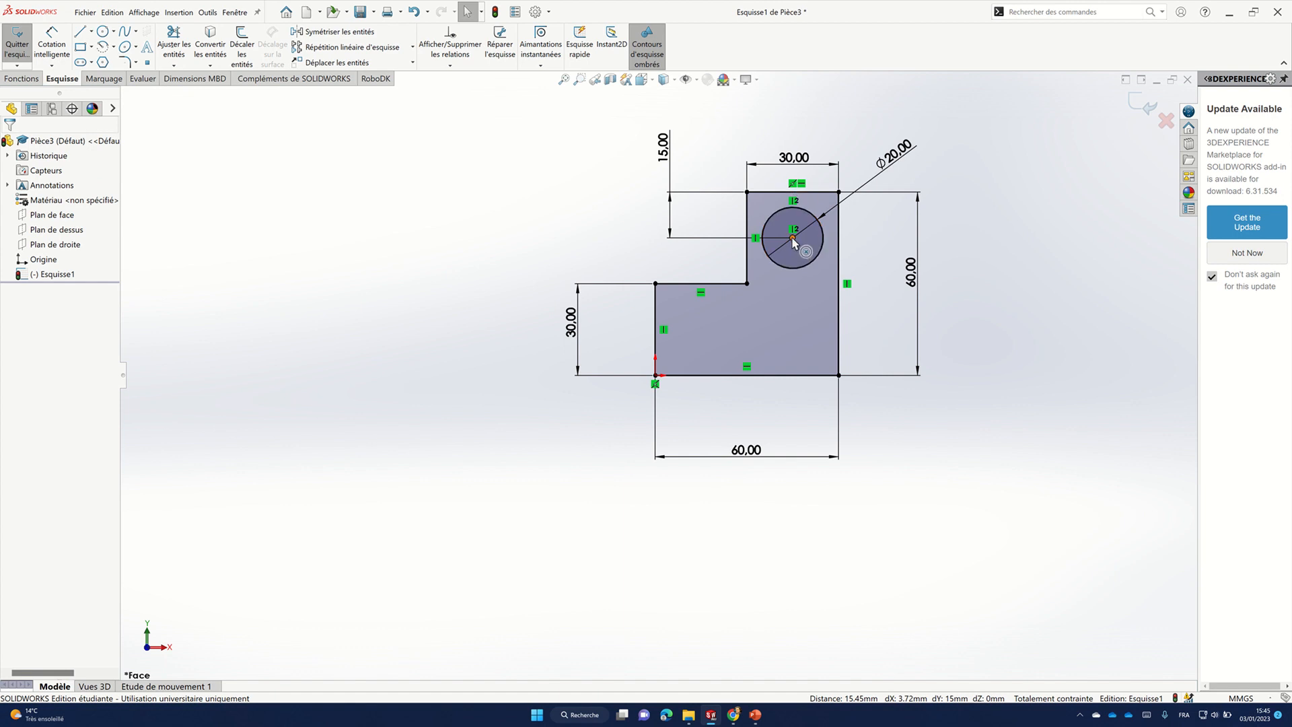
- Set the length dimension of the profile's top edge to 40 mm
{"action": "left_click", "coordinate": [790, 158]}
{"action": "double_click", "coordinate": [791, 157]}
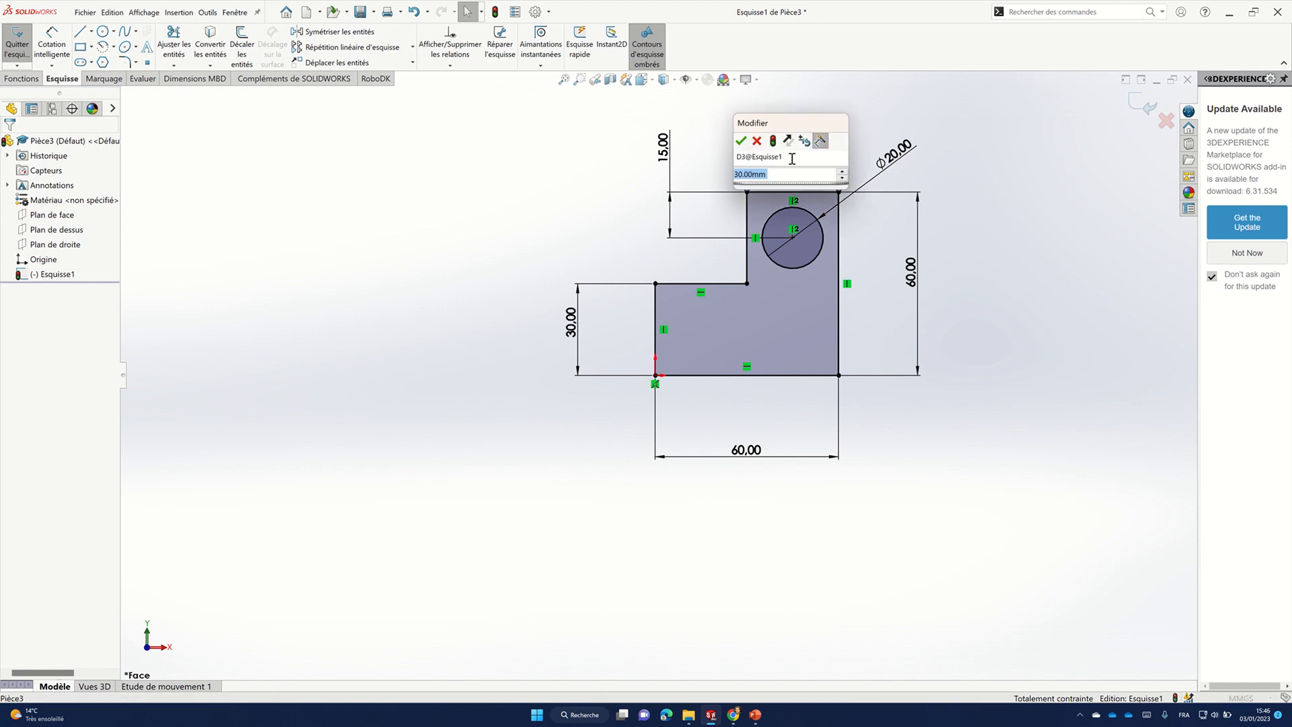
{"action": "type", "text": "40"}
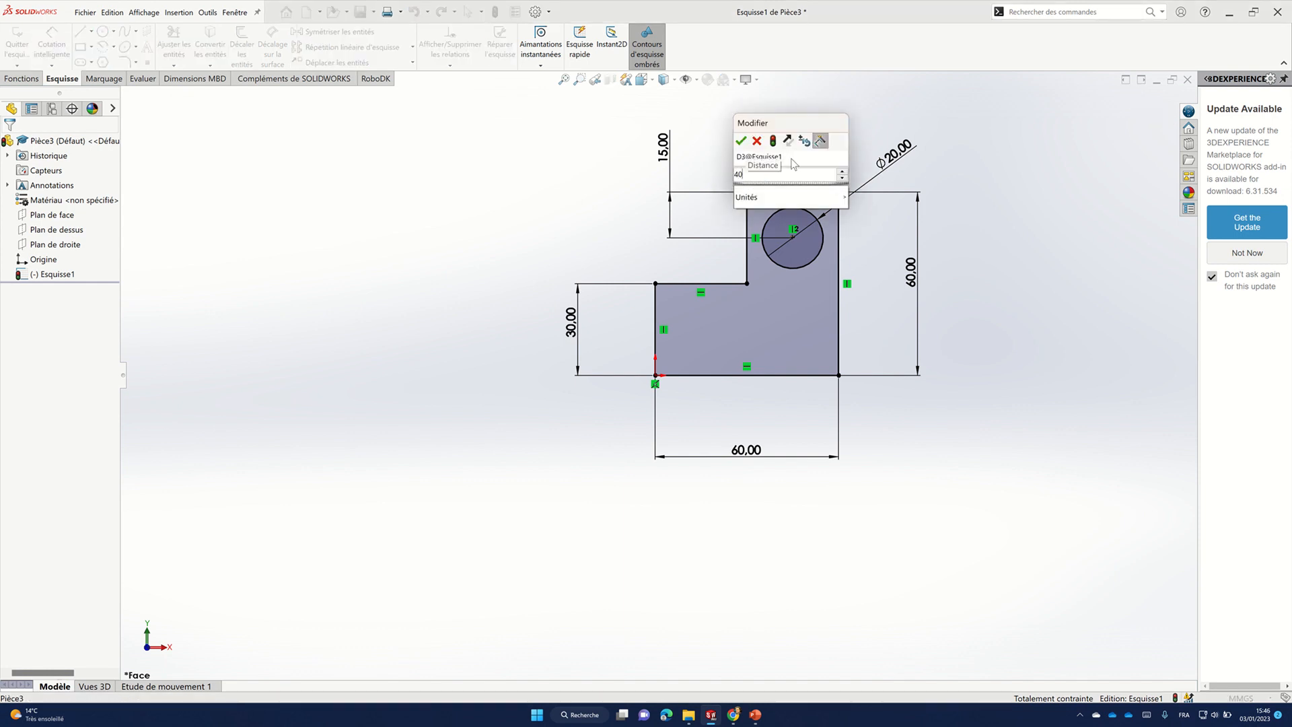
{"action": "left_click", "coordinate": [756, 140]}
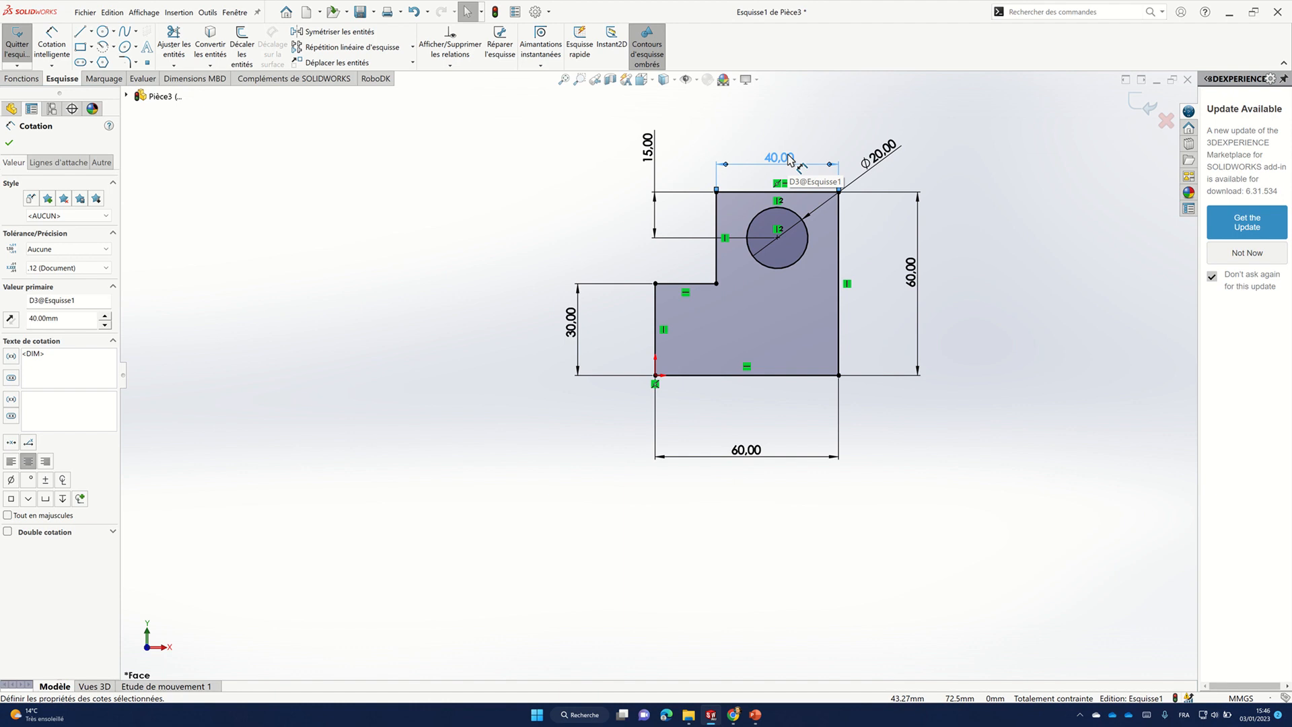
{"action": "left_click", "coordinate": [348, 211]}
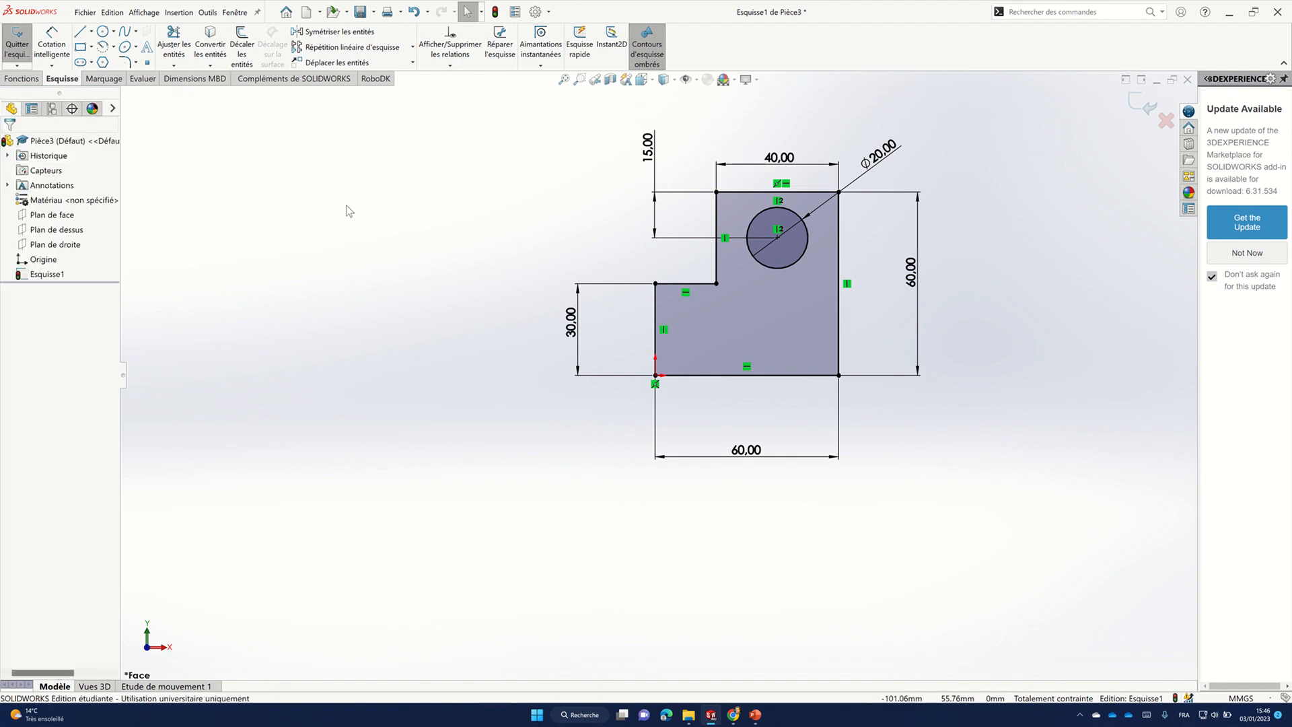
- Extrude the L-shaped profile with its circular hole as a blind boss 30 mm deep from the sketch plane
{"action": "left_click", "coordinate": [21, 79]}
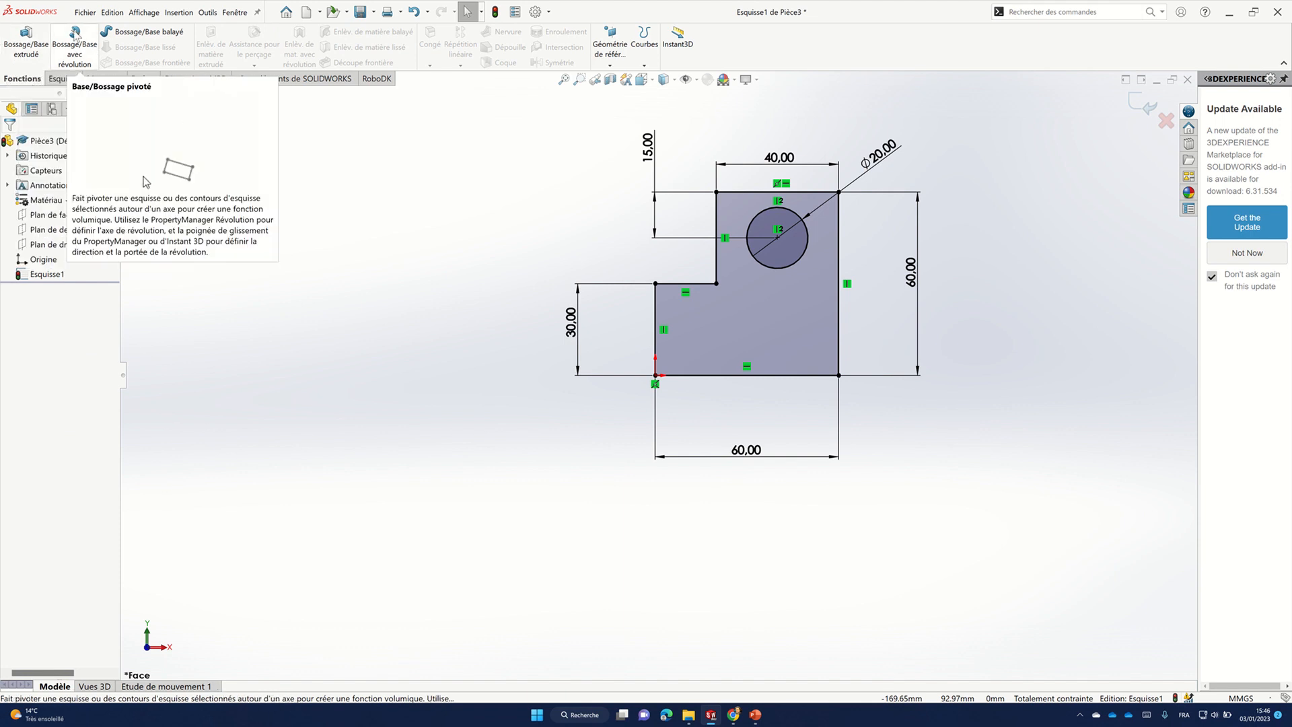
{"action": "left_click", "coordinate": [19, 46]}
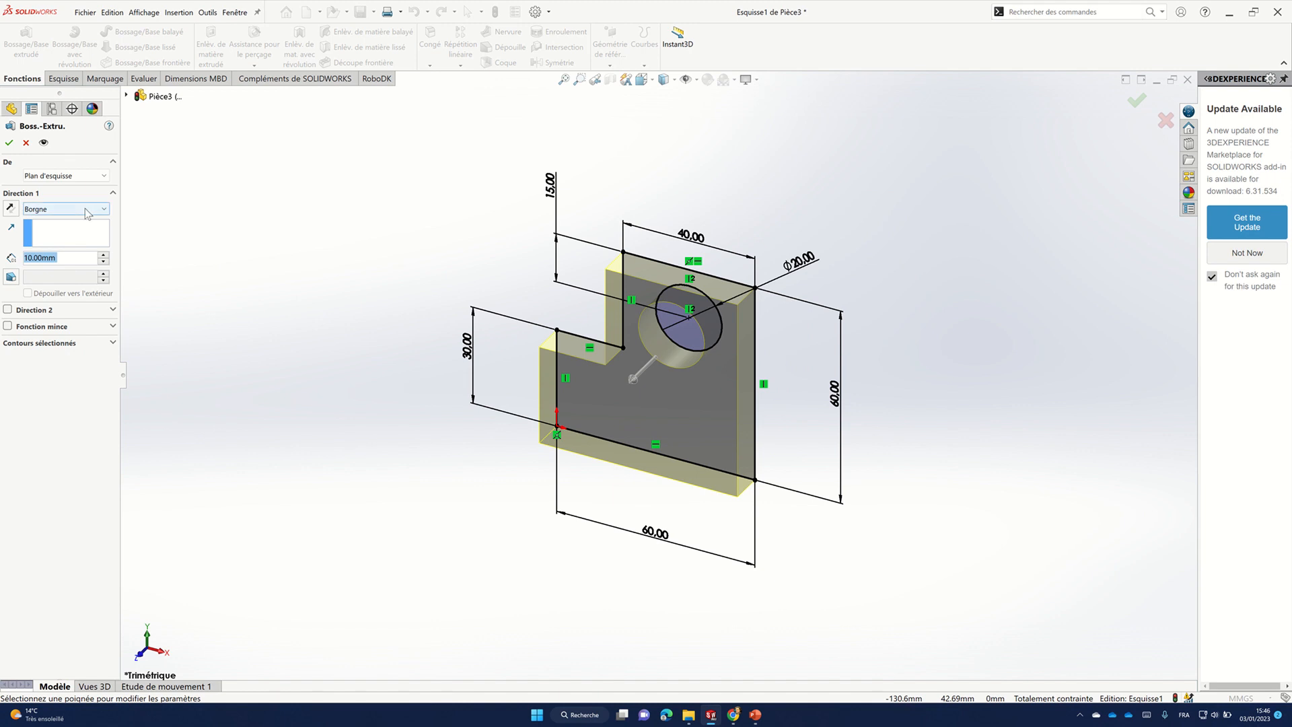
{"action": "left_click", "coordinate": [87, 211]}
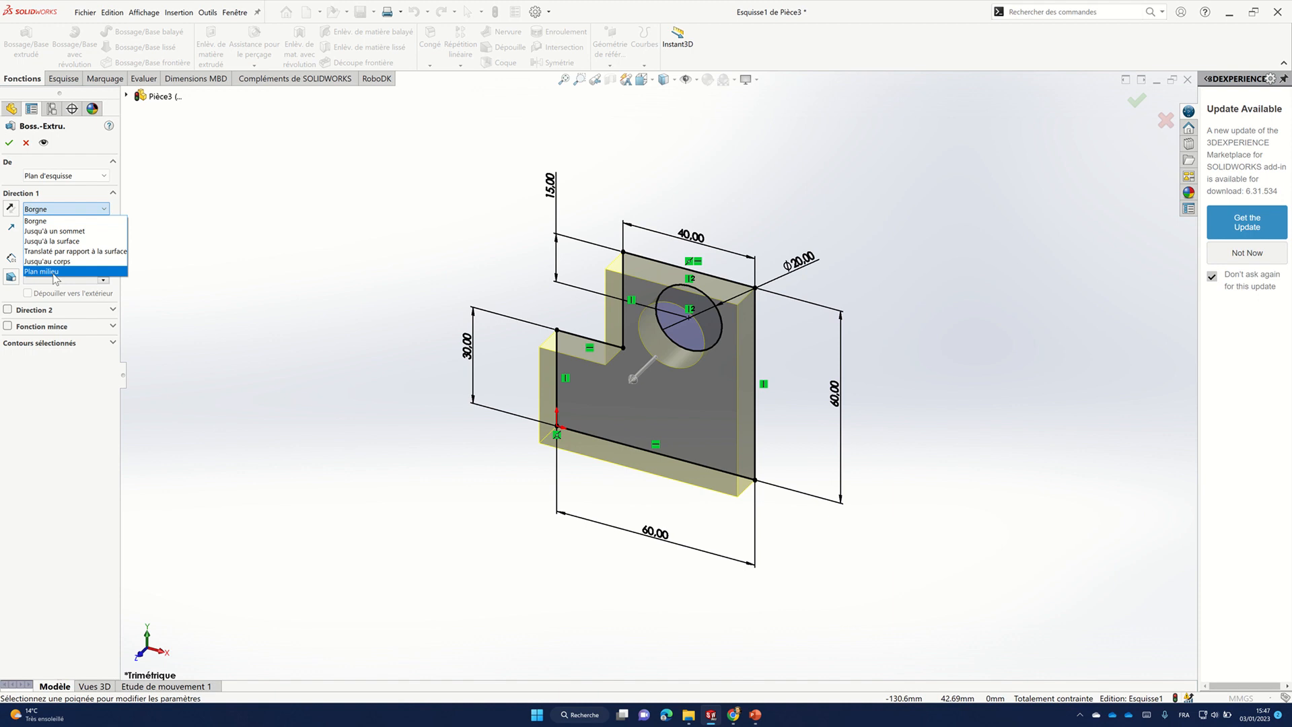
{"action": "left_click", "coordinate": [70, 231]}
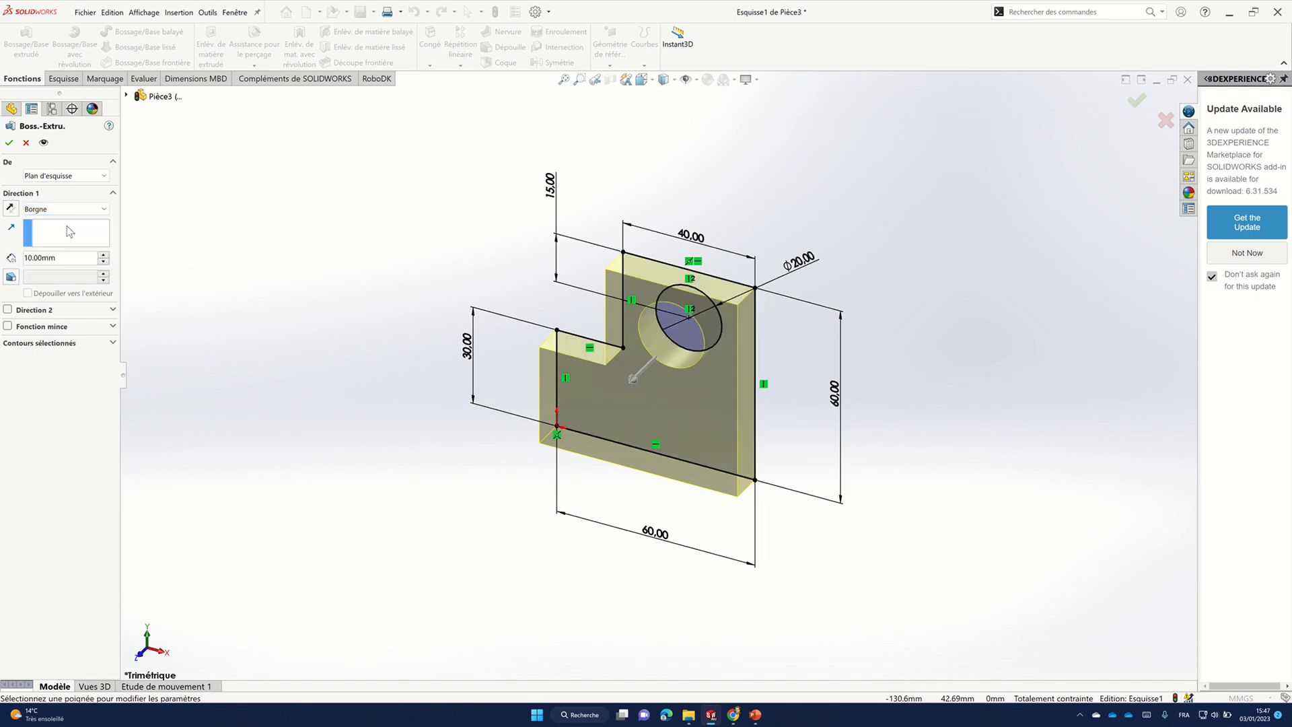
{"action": "left_click", "coordinate": [42, 257]}
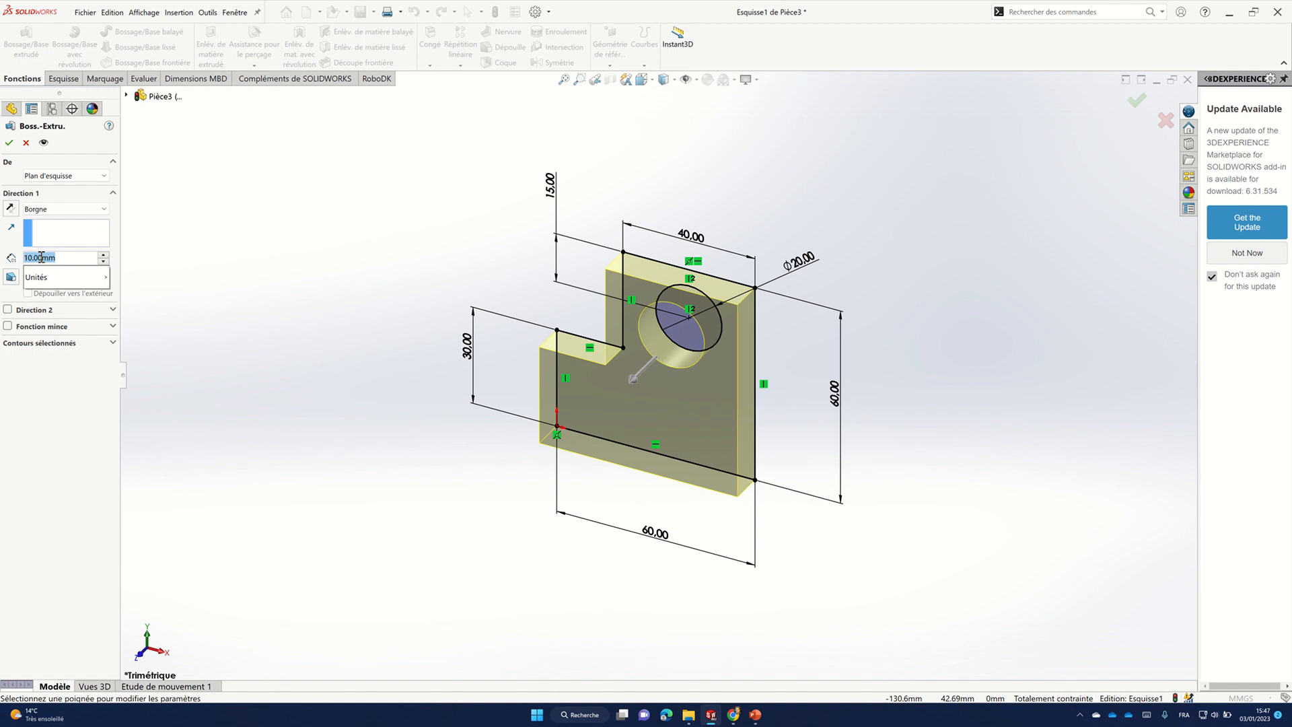
{"action": "type", "text": "30"}
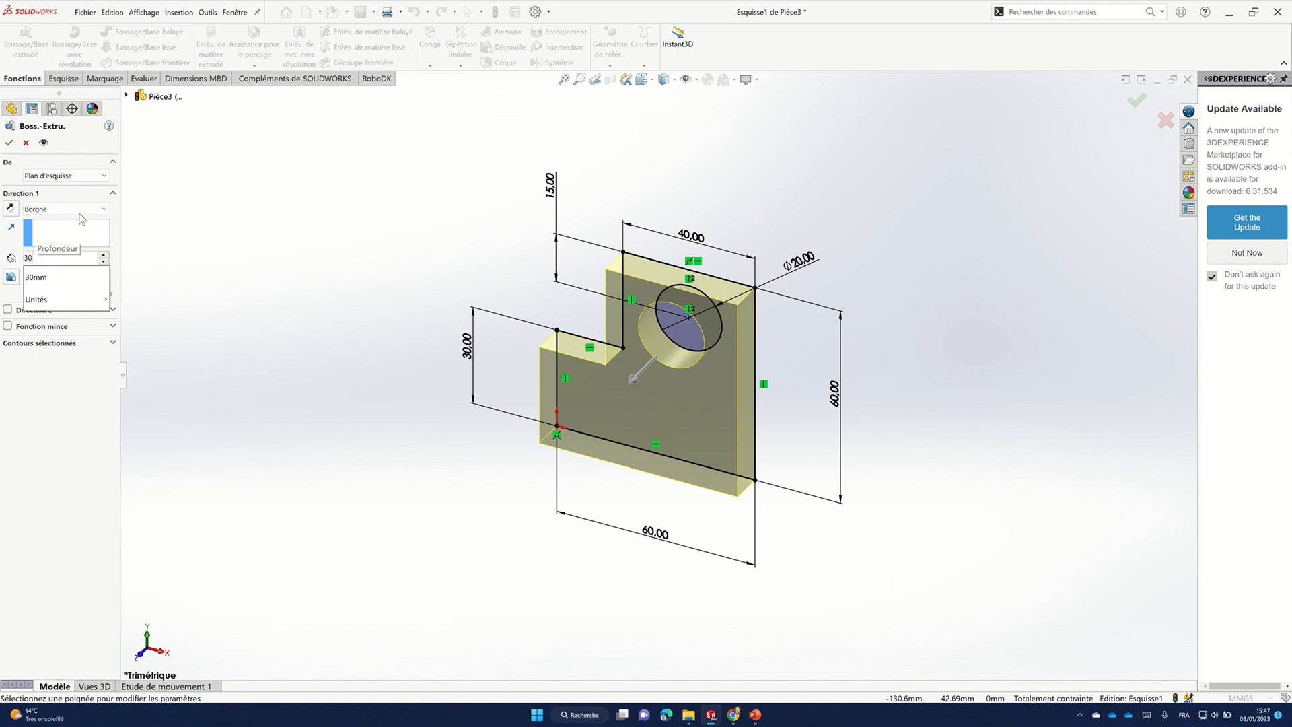
{"action": "key", "text": "Return"}
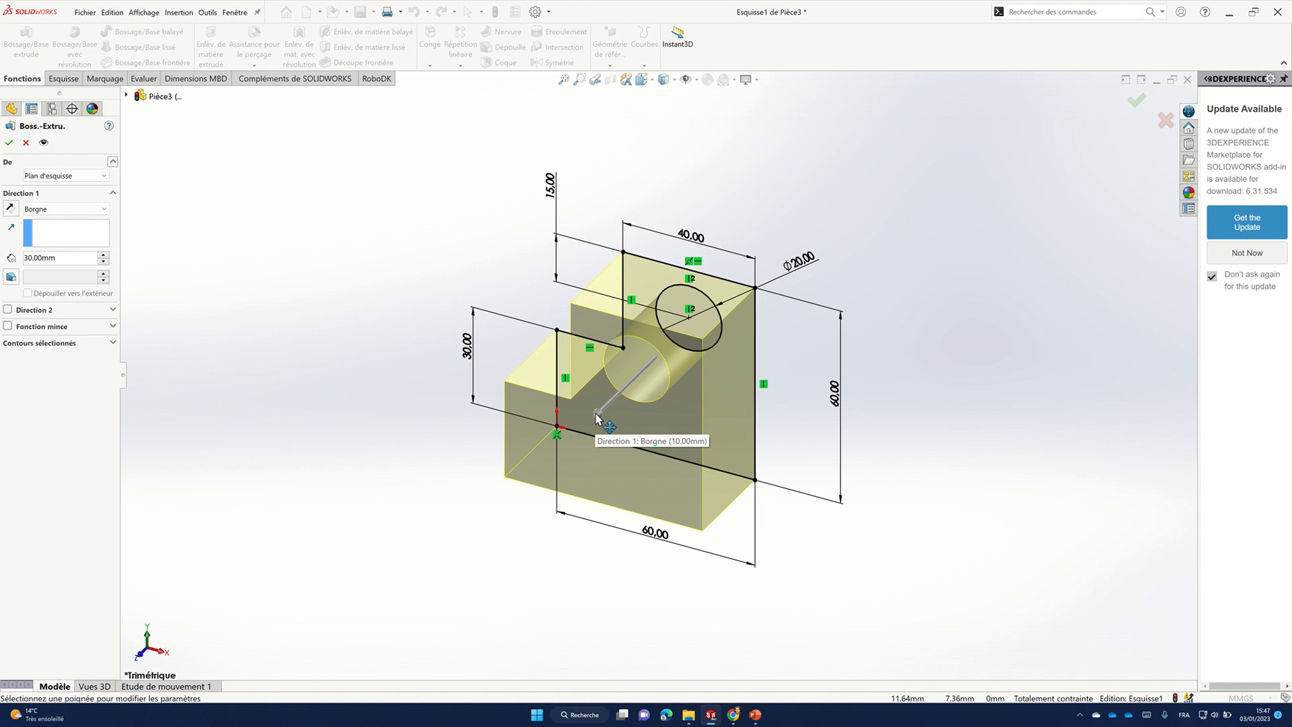
{"action": "mouse_move", "coordinate": [597, 416]}
{"action": "left_mouse_down"}
{"action": "mouse_move", "coordinate": [592, 432]}
{"action": "mouse_move", "coordinate": [590, 408]}
{"action": "left_mouse_up"}
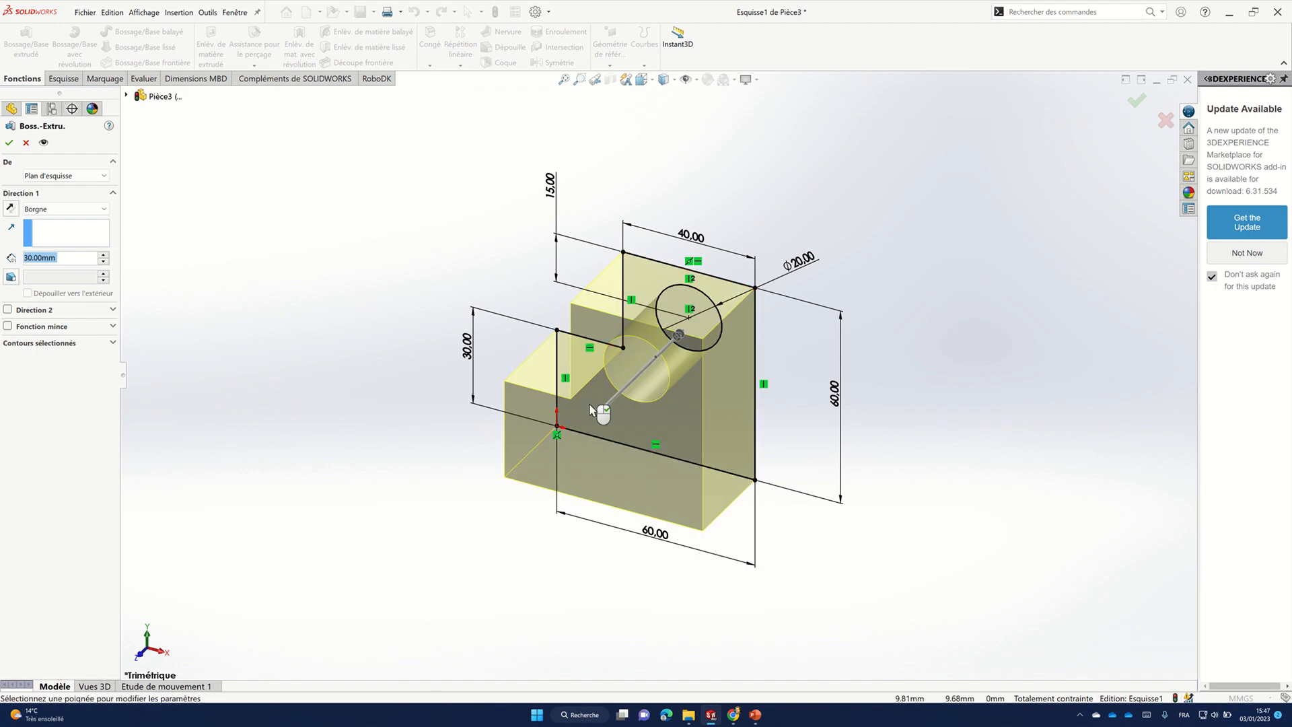
{"action": "right_click", "coordinate": [590, 408]}
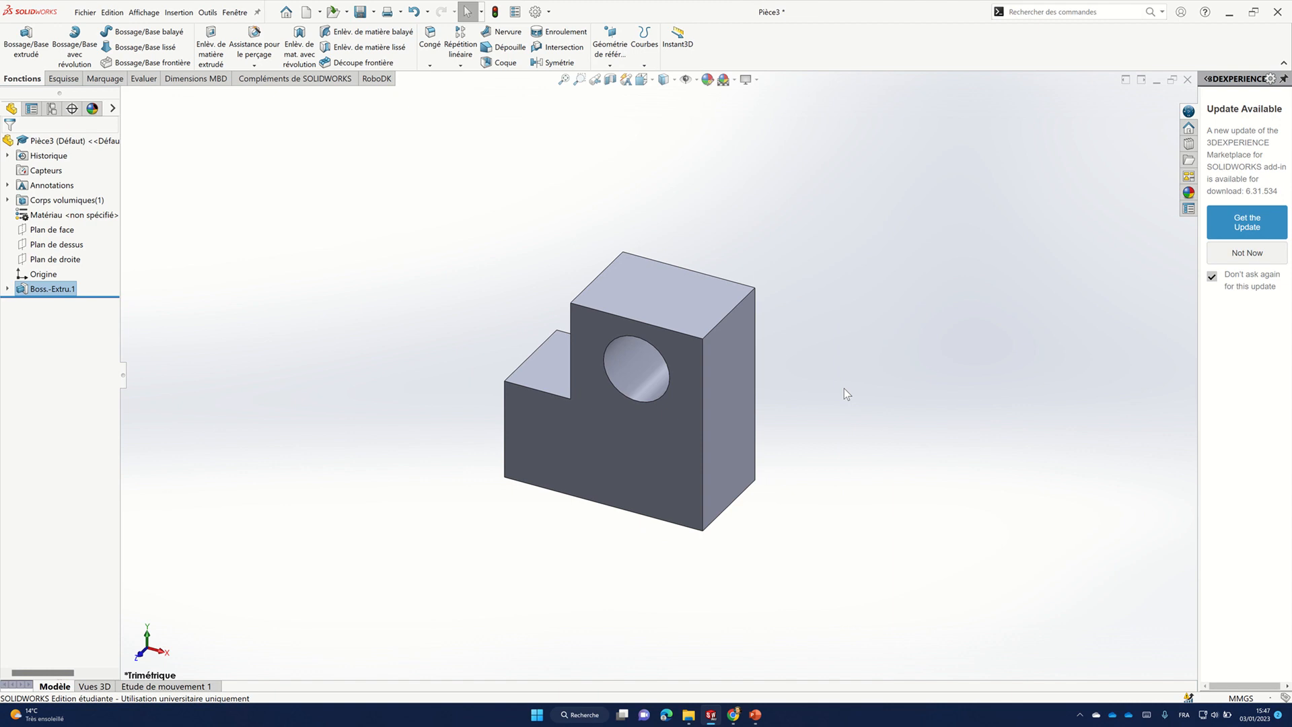
{"action": "middle_click_drag", "start_coordinate": [844, 389], "coordinate": [370, 309]}
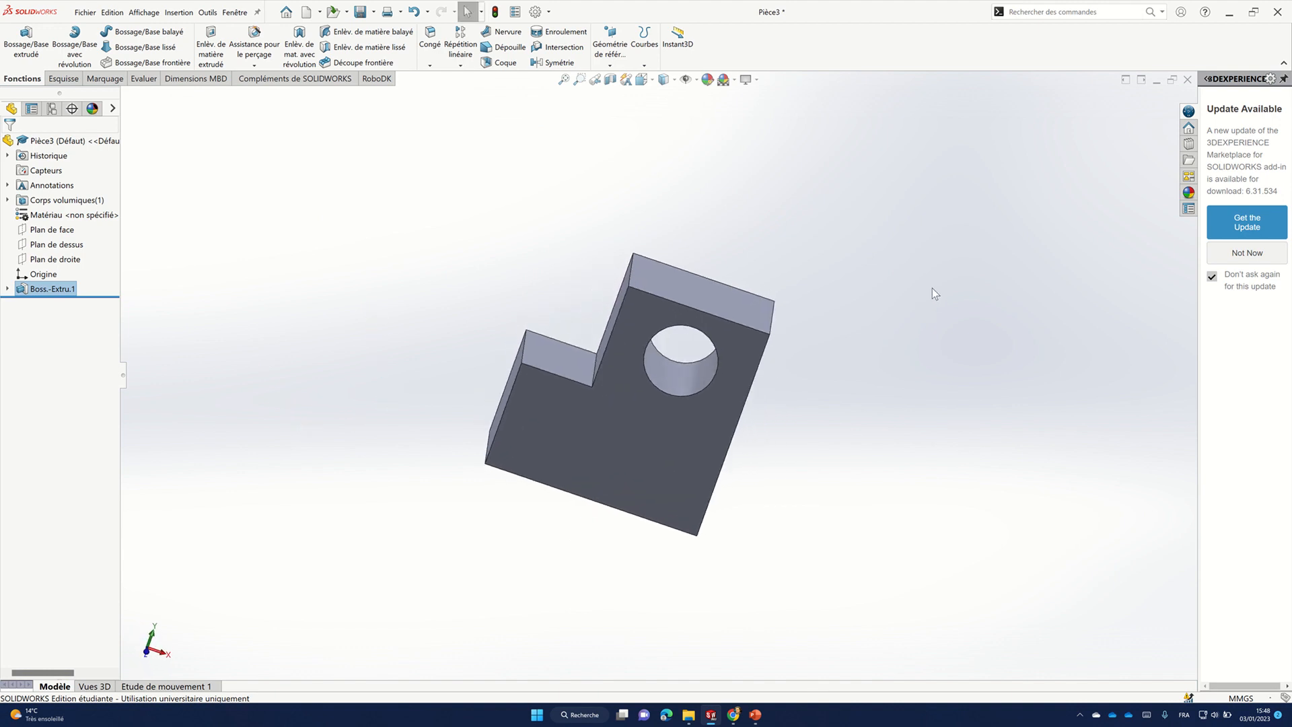